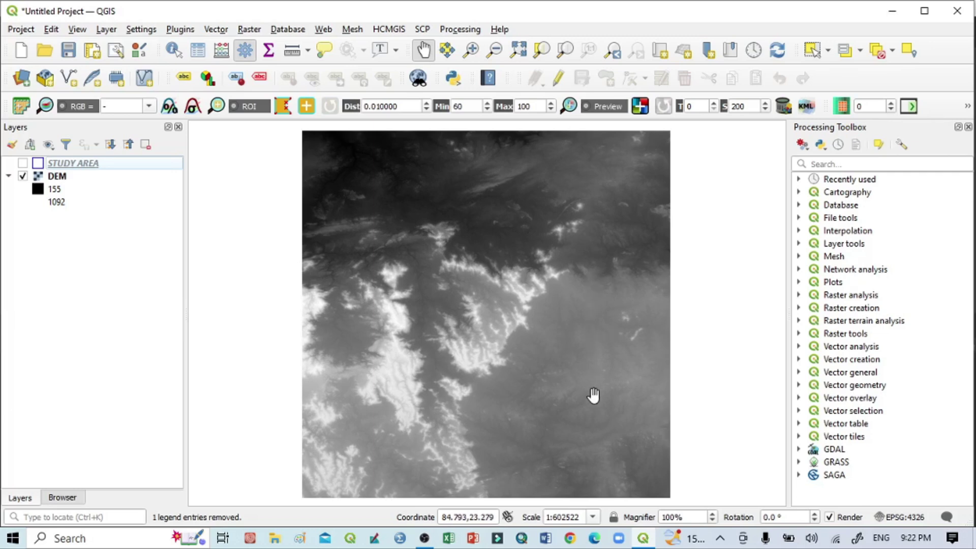
# Toggle the study area outline on and off, then show the Raster > Analysis terrain tools
pyautogui.click(22, 163)
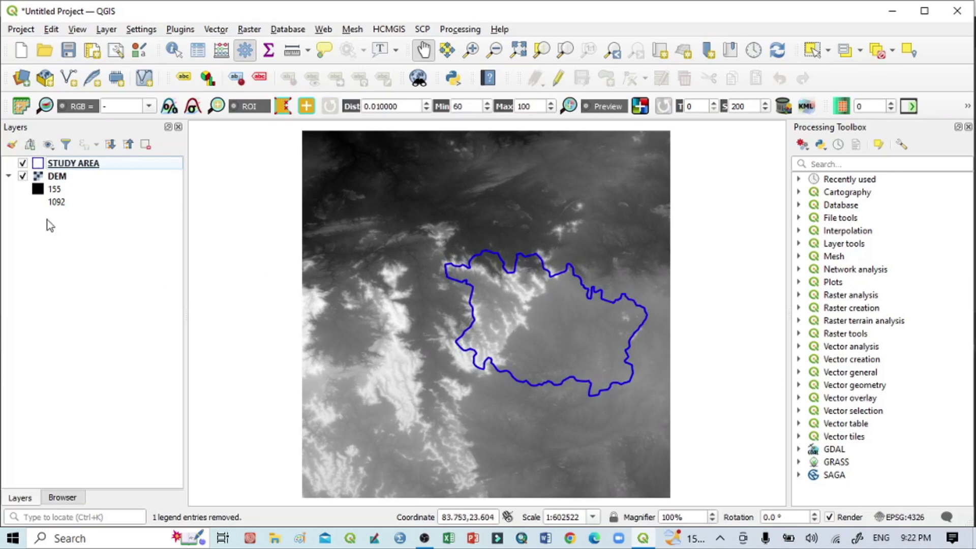
pyautogui.click(22, 164)
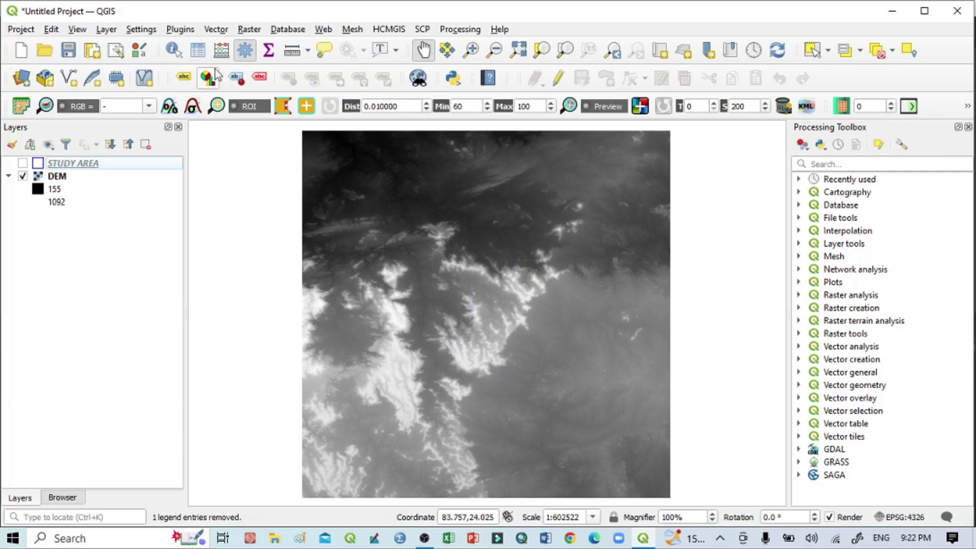
pyautogui.click(249, 29)
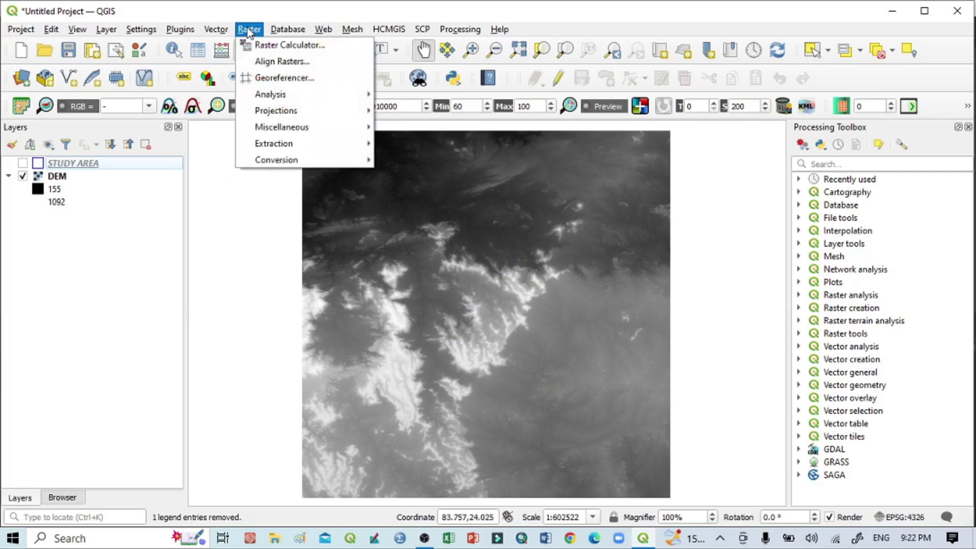
pyautogui.moveTo(262, 96)
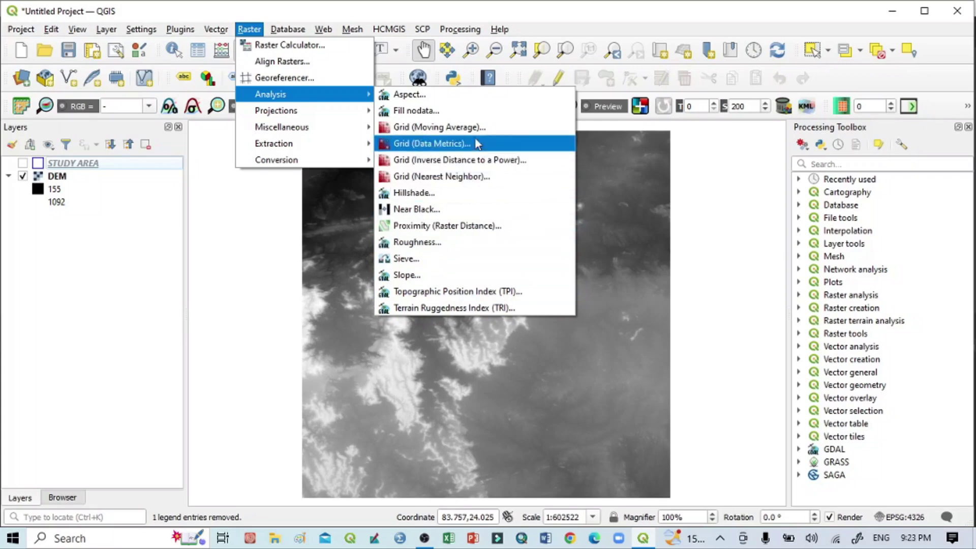
# Launch the Aspect tool with DEM as input and bring up its output saving options
pyautogui.click(431, 96)
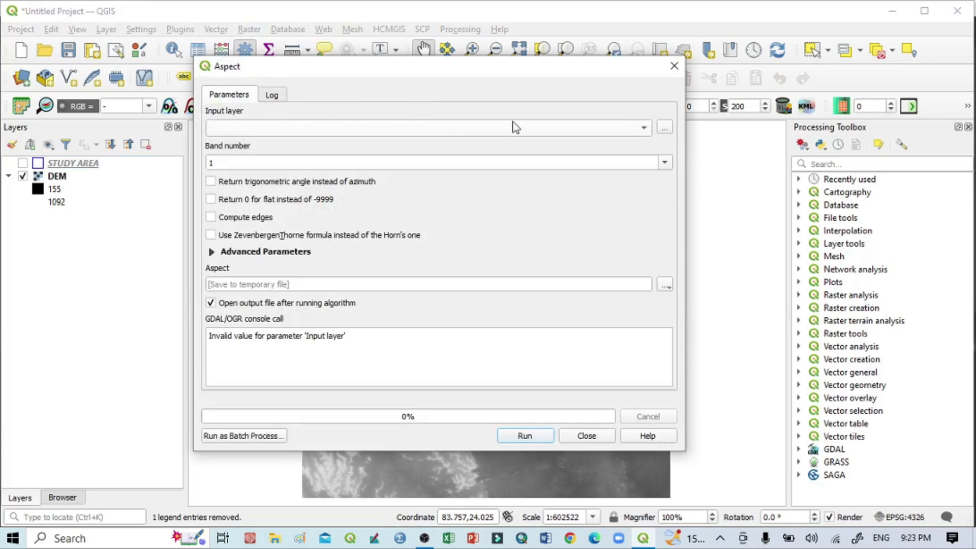
pyautogui.click(643, 128)
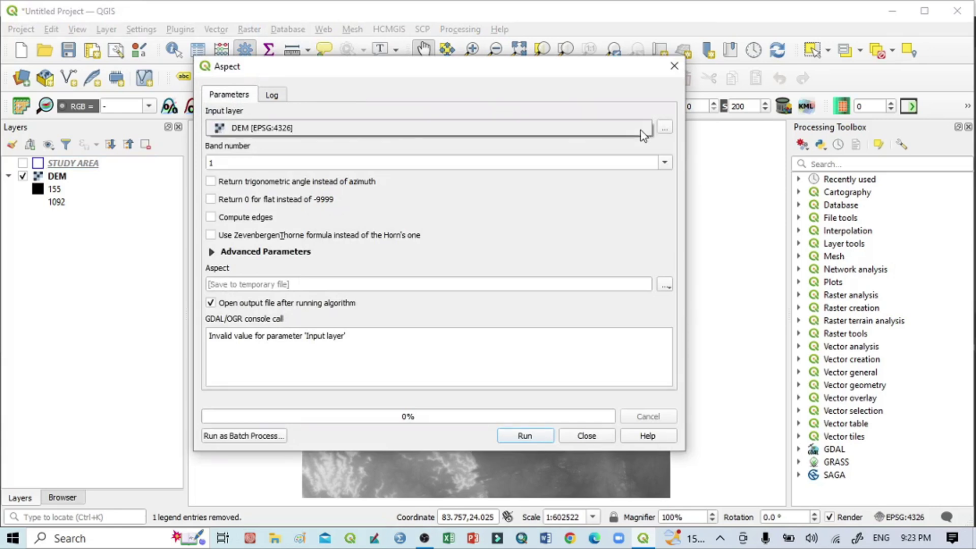
pyautogui.click(249, 131)
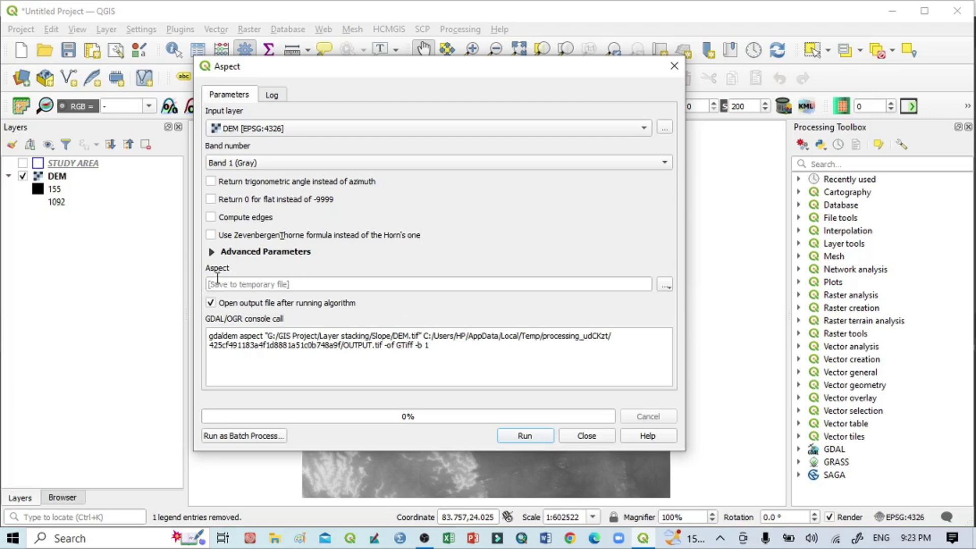
pyautogui.click(666, 286)
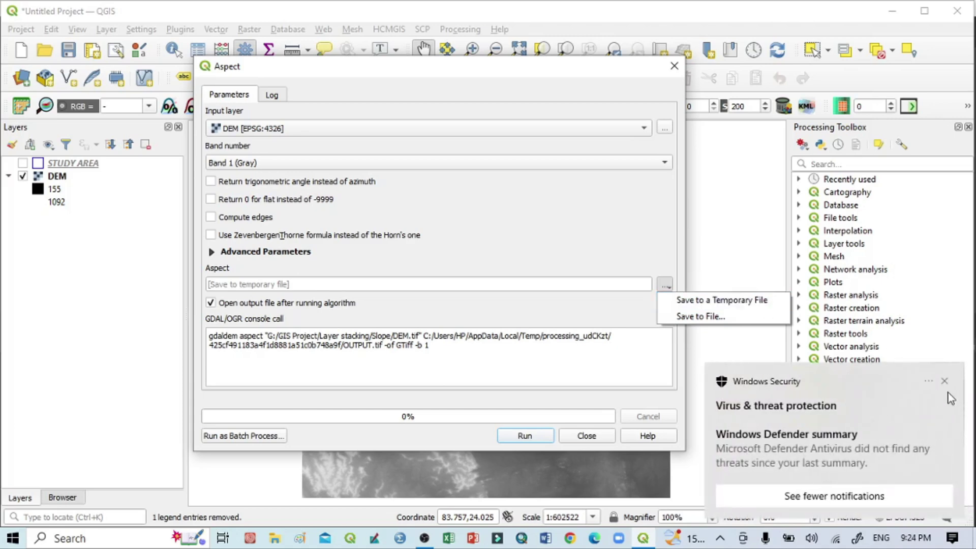
pyautogui.click(944, 381)
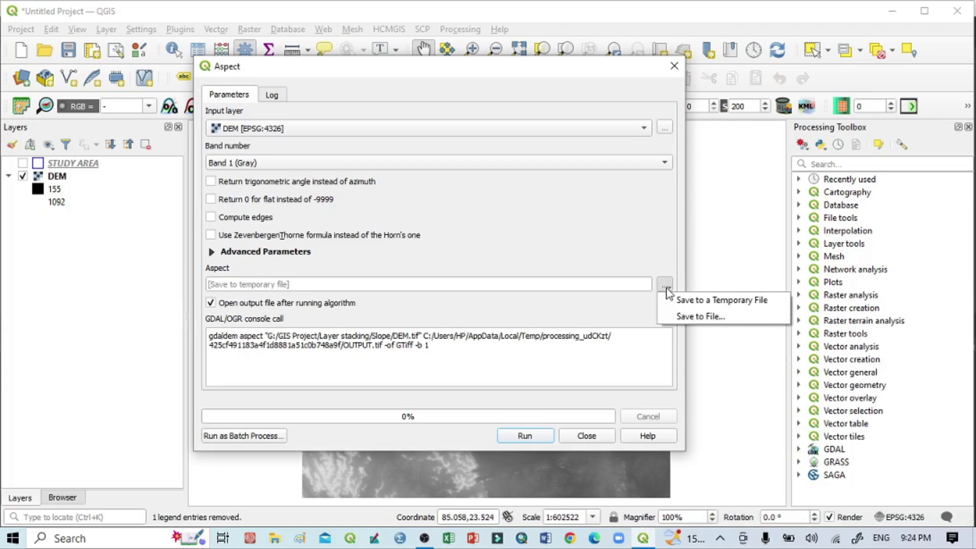
# Choose to save the Aspect output to a file named Aspect.tif
pyautogui.click(687, 318)
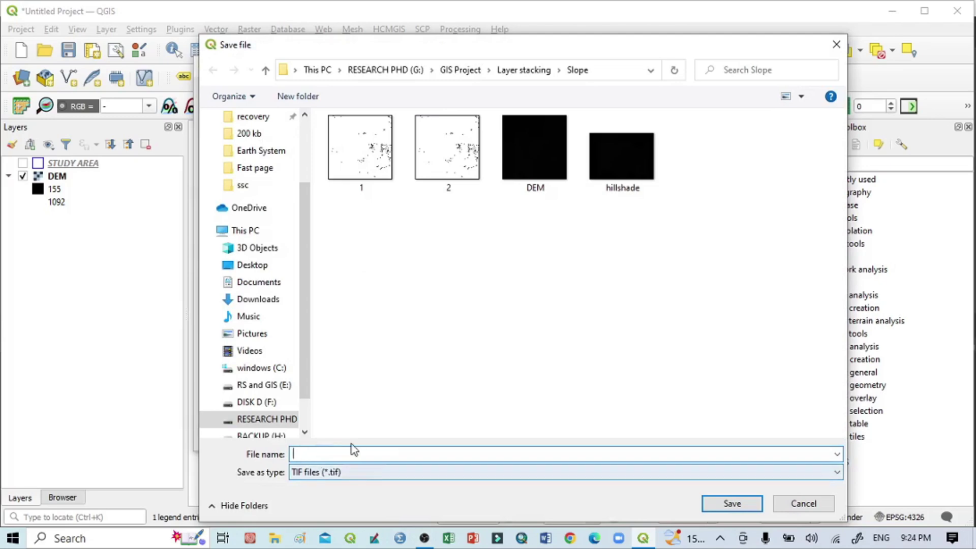
pyautogui.click(385, 453)
pyautogui.write('A')
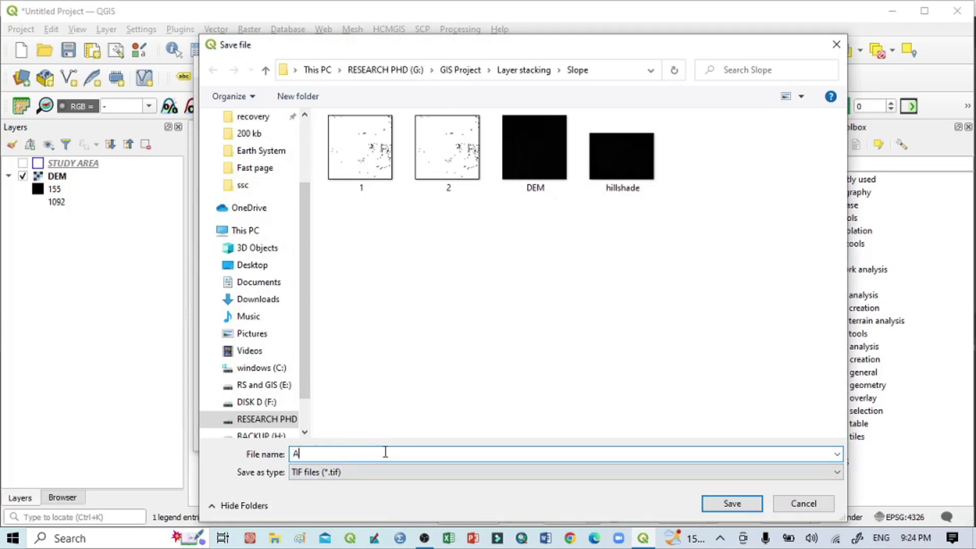
pyautogui.write('spect.tif')
# Save as Aspect.tif, run the Aspect calculation on the DEM, and close the tool
pyautogui.click(731, 503)
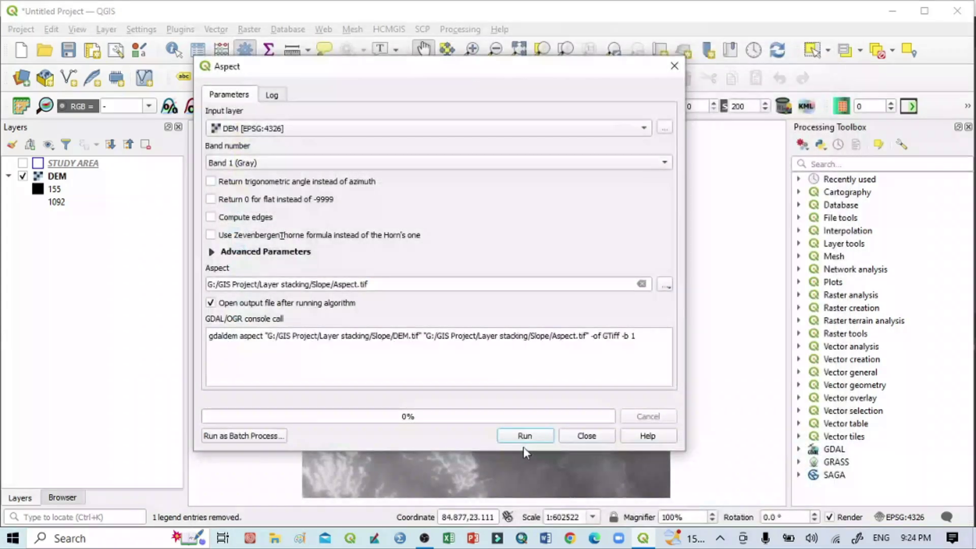
pyautogui.click(524, 437)
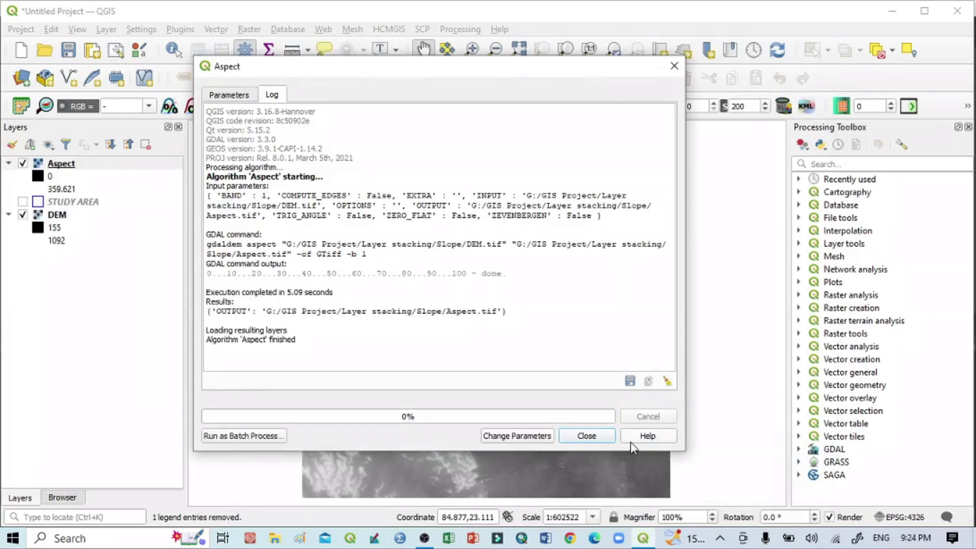
pyautogui.click(586, 436)
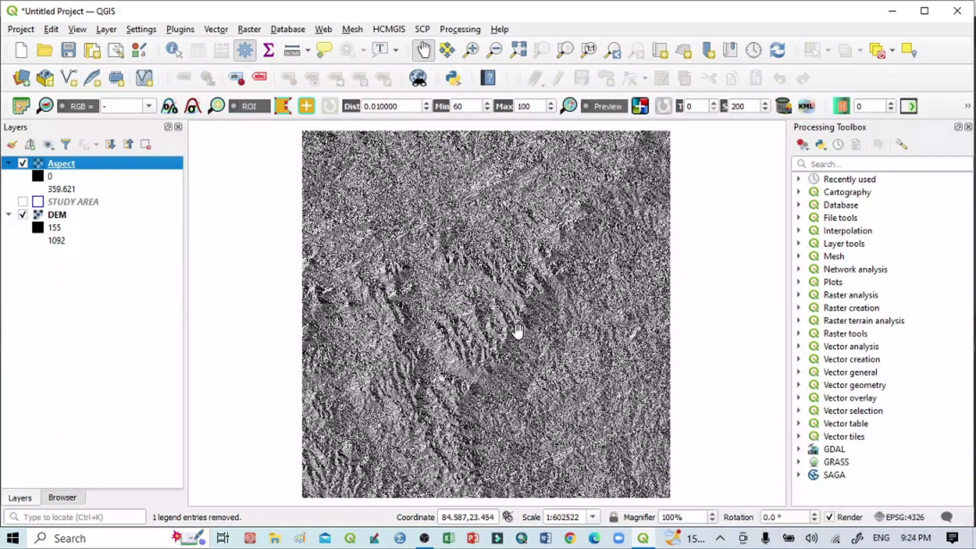
# Zoom into and pan across the aspect raster to inspect the terrain detail
pyautogui.scroll(2, 517, 331)
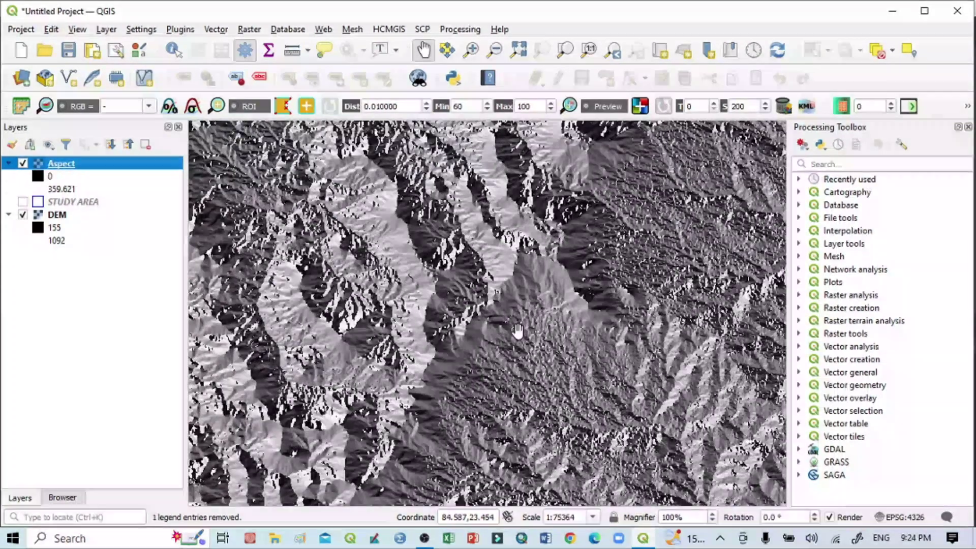
pyautogui.scroll(2, 518, 330)
pyautogui.scroll(-1, 518, 330)
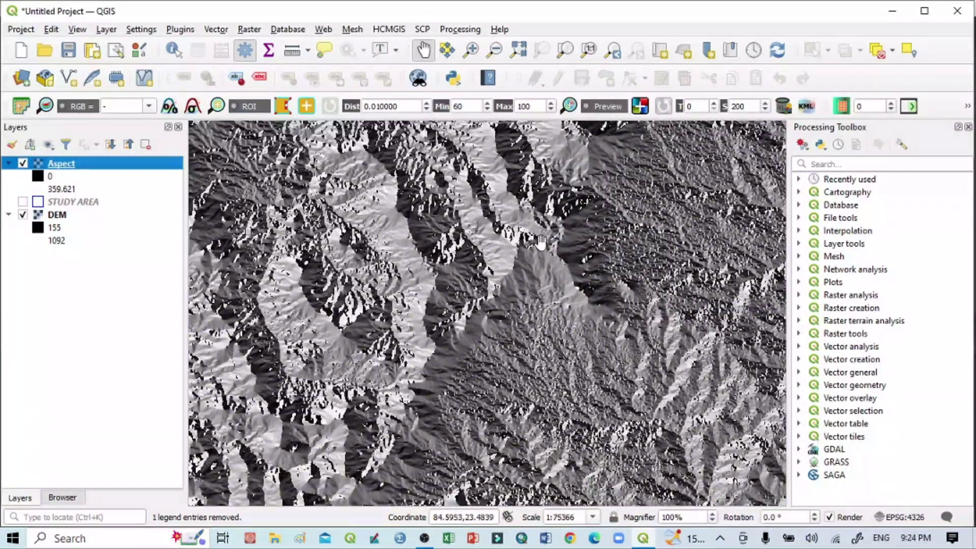
pyautogui.moveTo(465, 216); pyautogui.dragTo(491, 318)
pyautogui.moveTo(409, 166); pyautogui.dragTo(478, 301)
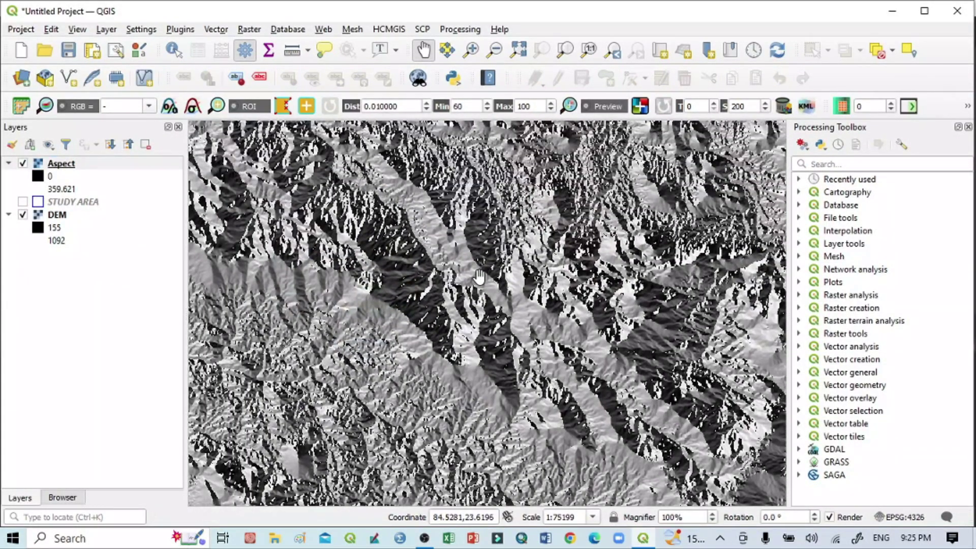
# Render the Aspect layer as singleband pseudocolor with the Inferno colour ramp and apply it
pyautogui.rightClick(71, 165)
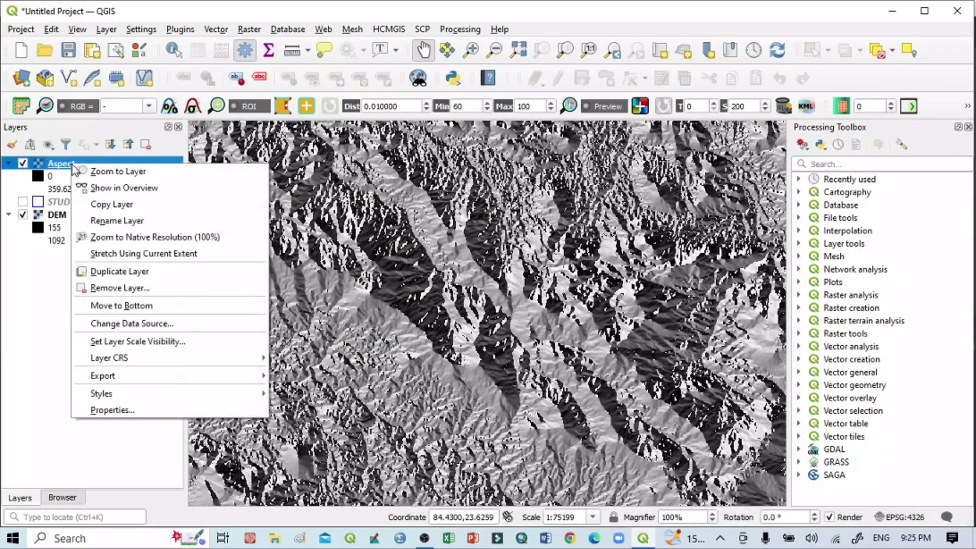
pyautogui.click(131, 411)
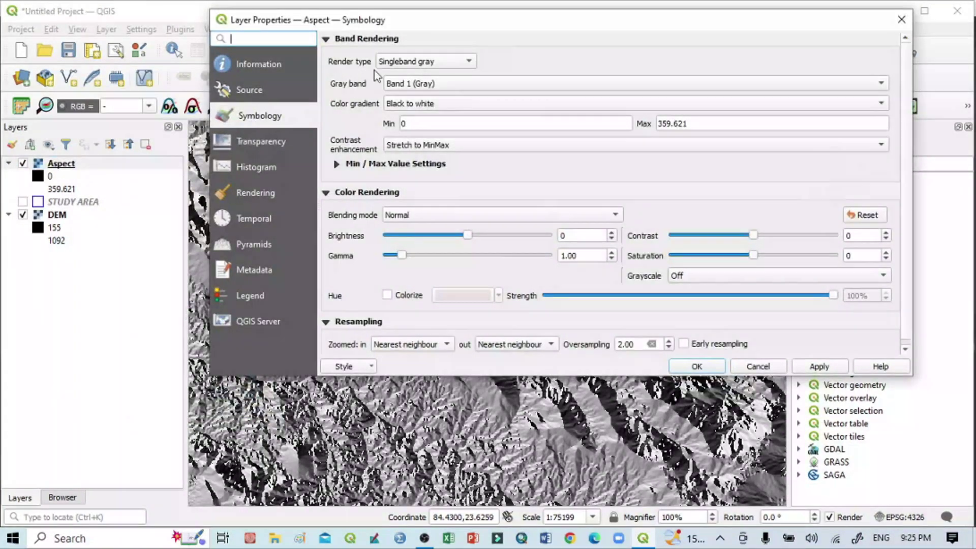
pyautogui.click(425, 60)
pyautogui.click(429, 77)
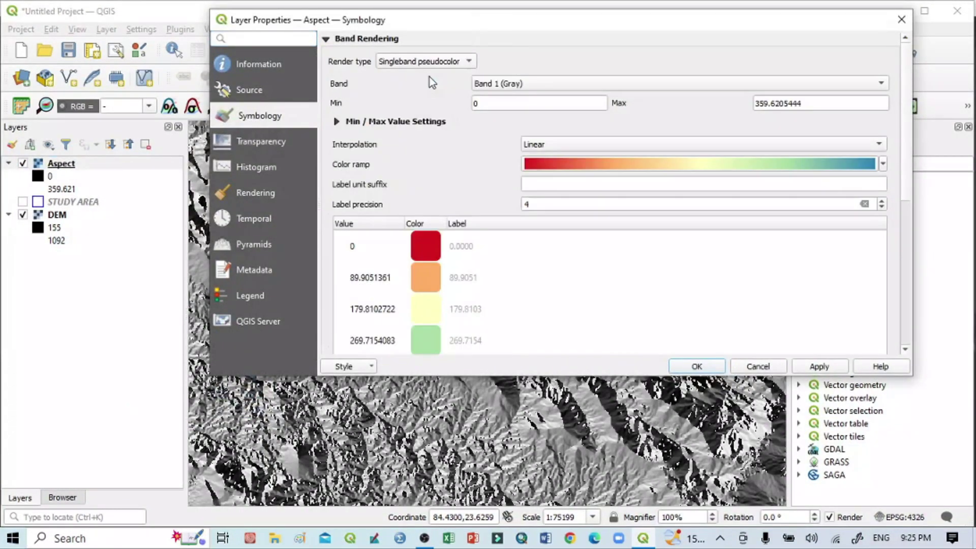
pyautogui.click(819, 369)
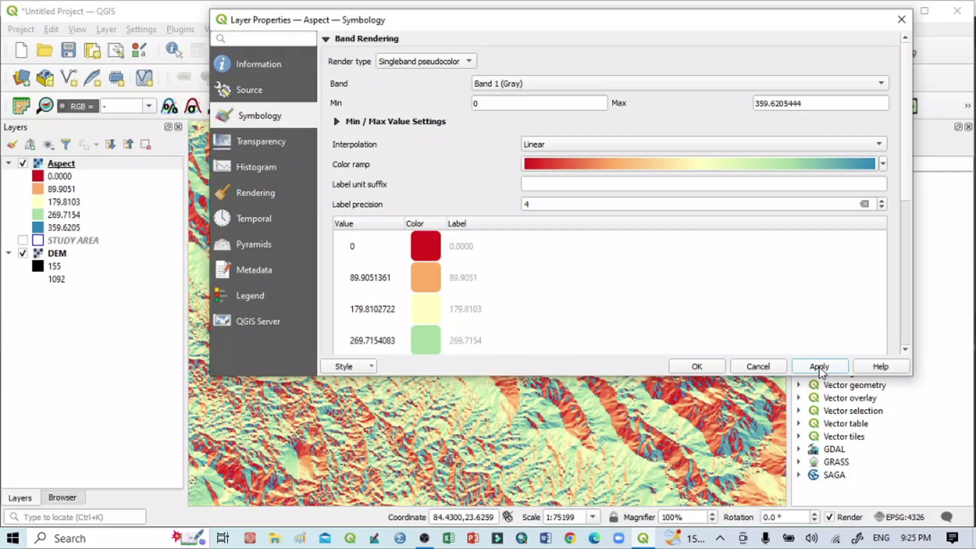
pyautogui.click(883, 164)
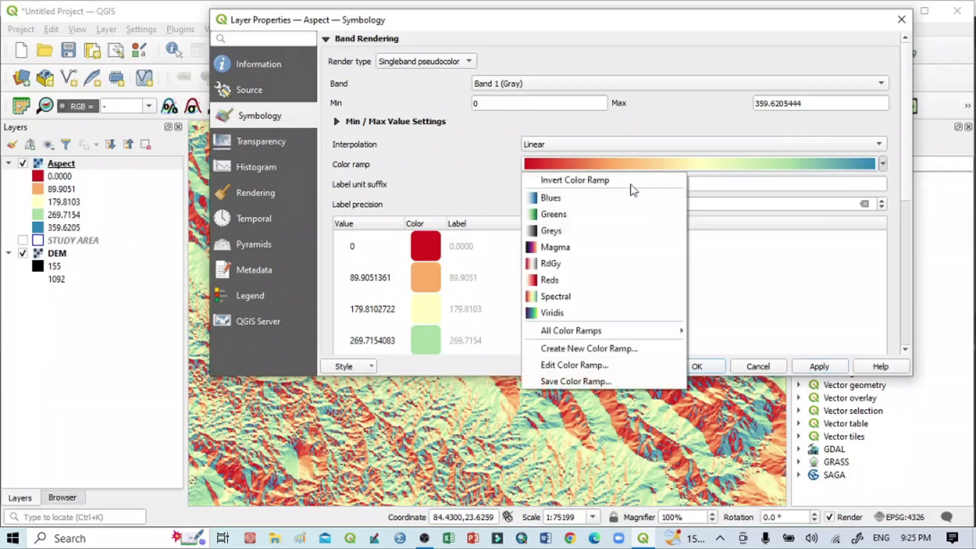
pyautogui.moveTo(578, 342)
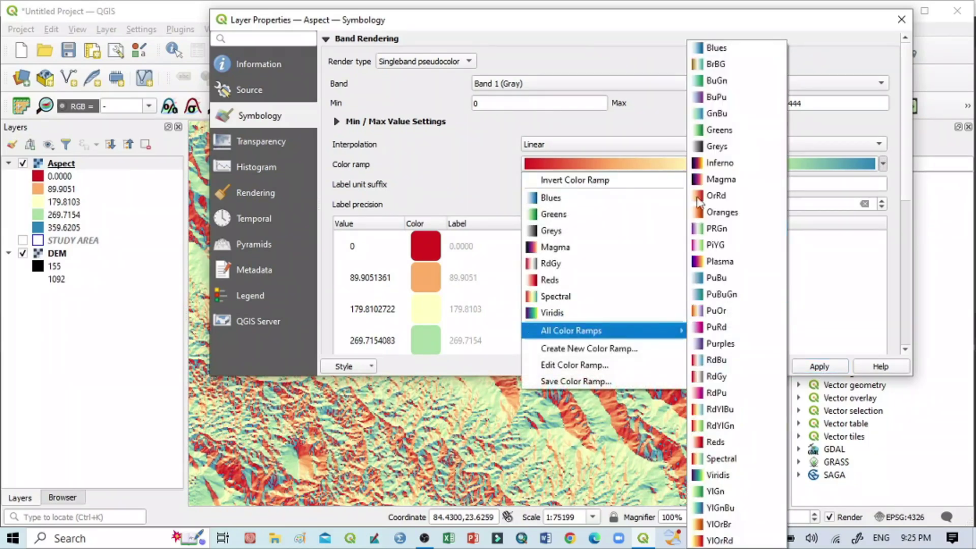
pyautogui.click(719, 162)
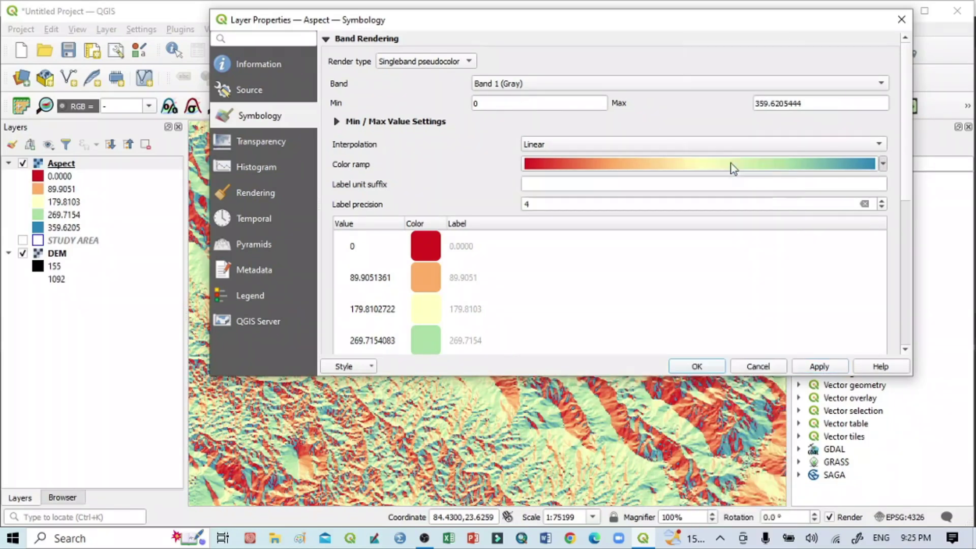
pyautogui.click(819, 365)
# Close the Aspect properties and fit the whole Aspect raster in view
pyautogui.click(700, 371)
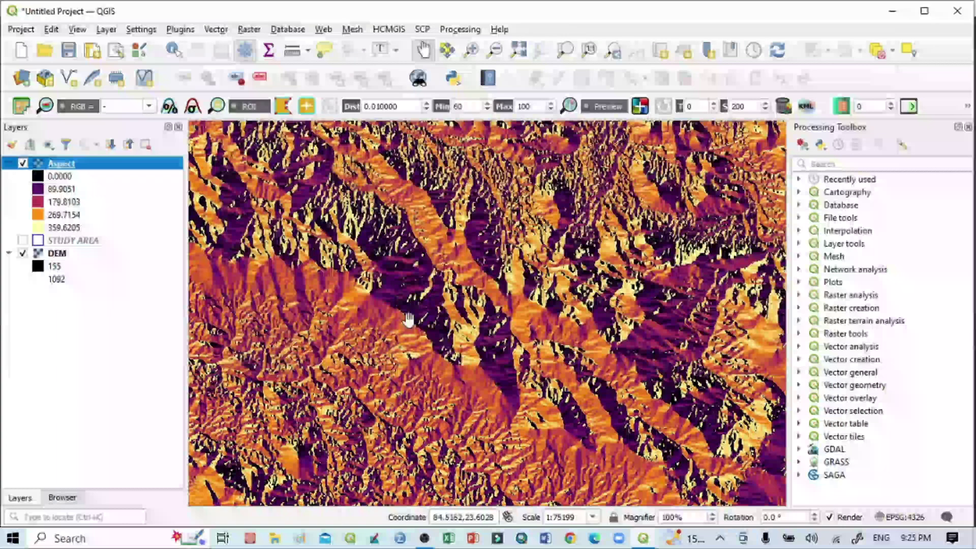
pyautogui.rightClick(76, 164)
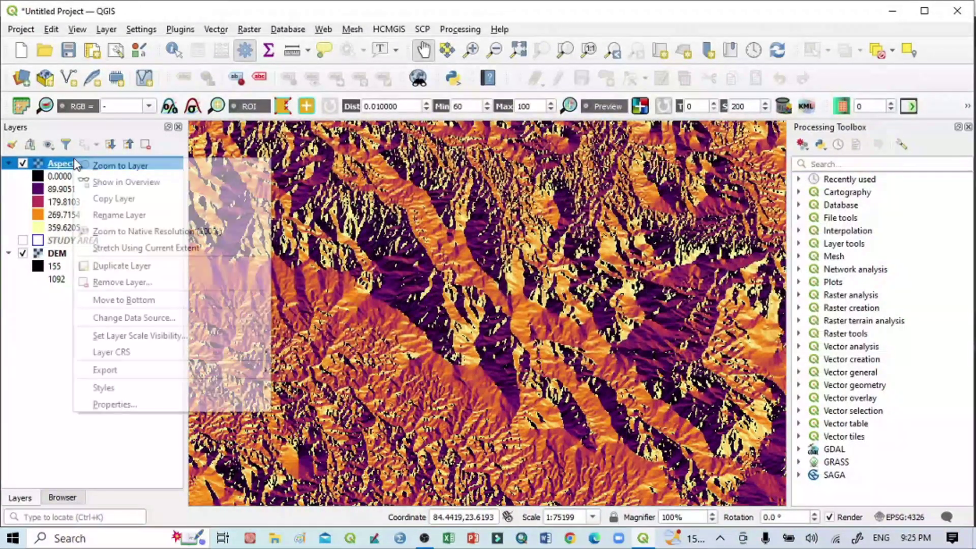
pyautogui.click(102, 165)
pyautogui.scroll(3, 477, 333)
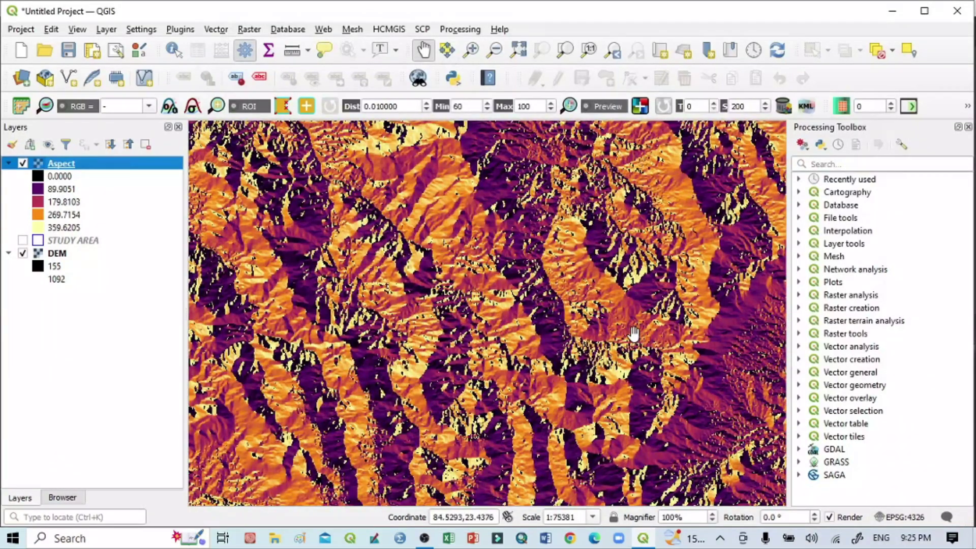
pyautogui.scroll(-2, 570, 268)
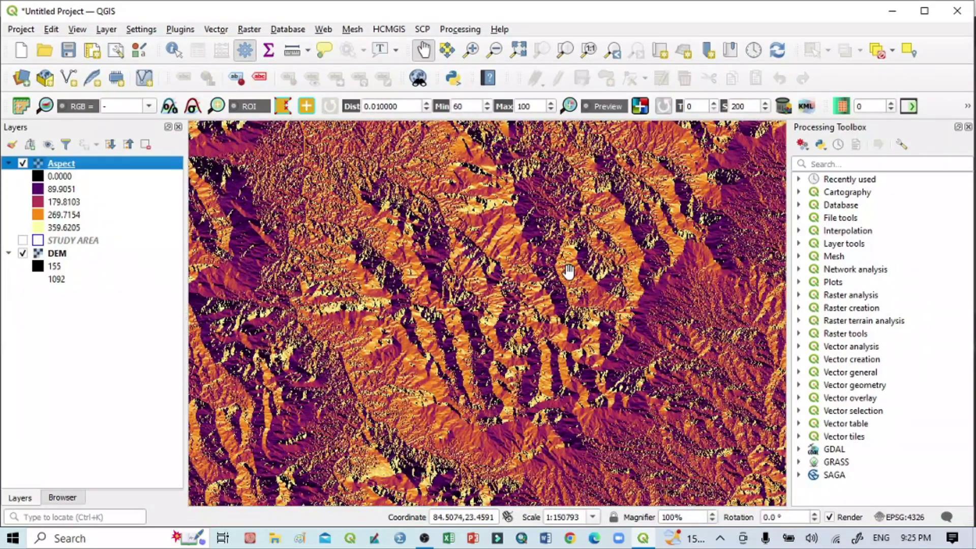
pyautogui.scroll(-1, 569, 272)
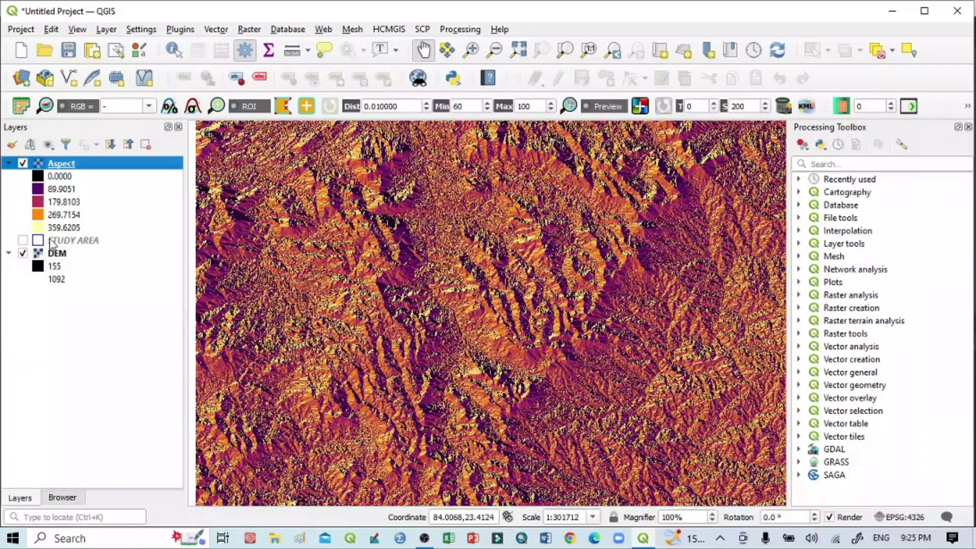
# Move STUDY AREA to the top of the layers, make it visible, and zoom to it
pyautogui.moveTo(73, 243); pyautogui.dragTo(75, 162)
pyautogui.click(23, 163)
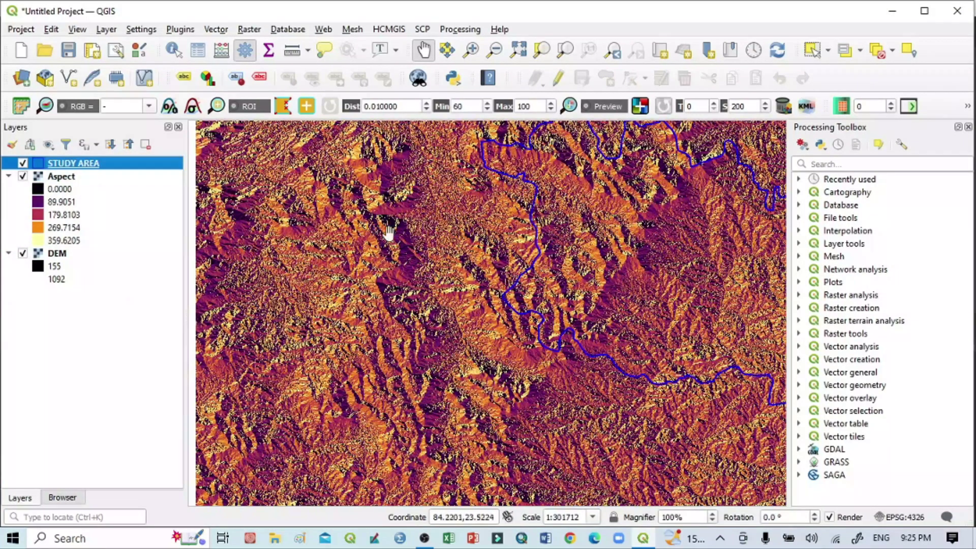
pyautogui.rightClick(63, 163)
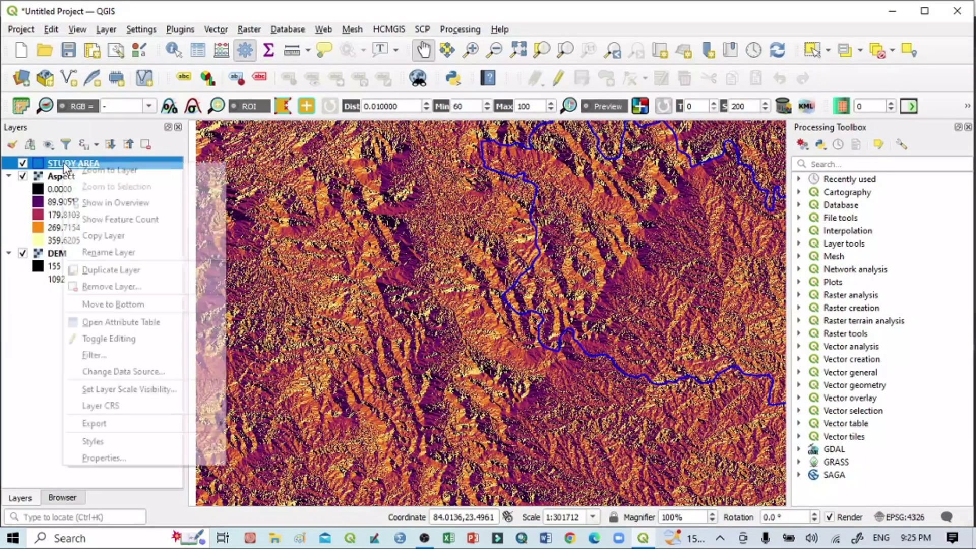
pyautogui.click(87, 171)
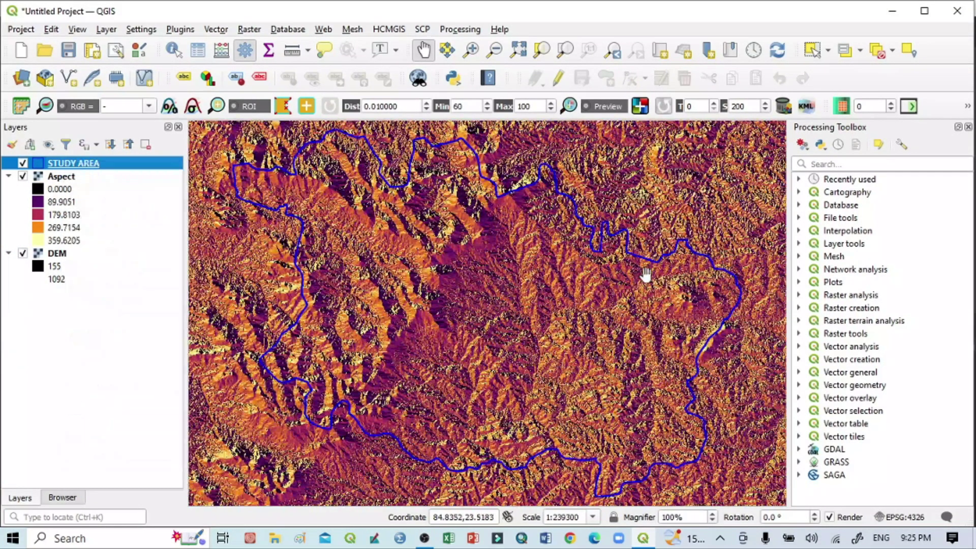
# Give the STUDY AREA Simple Fill a red outline colour and close its properties
pyautogui.doubleClick(41, 166)
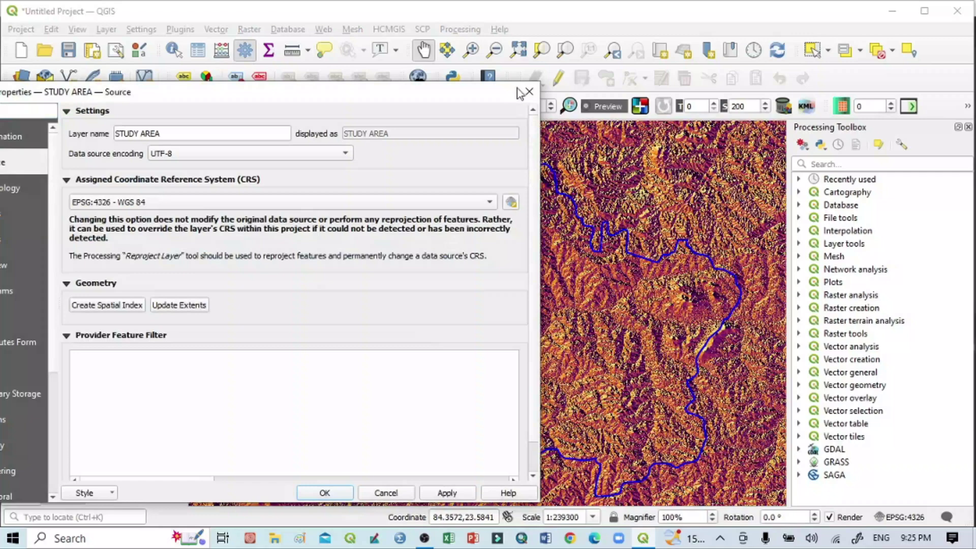
pyautogui.moveTo(436, 93); pyautogui.dragTo(626, 74)
pyautogui.click(191, 170)
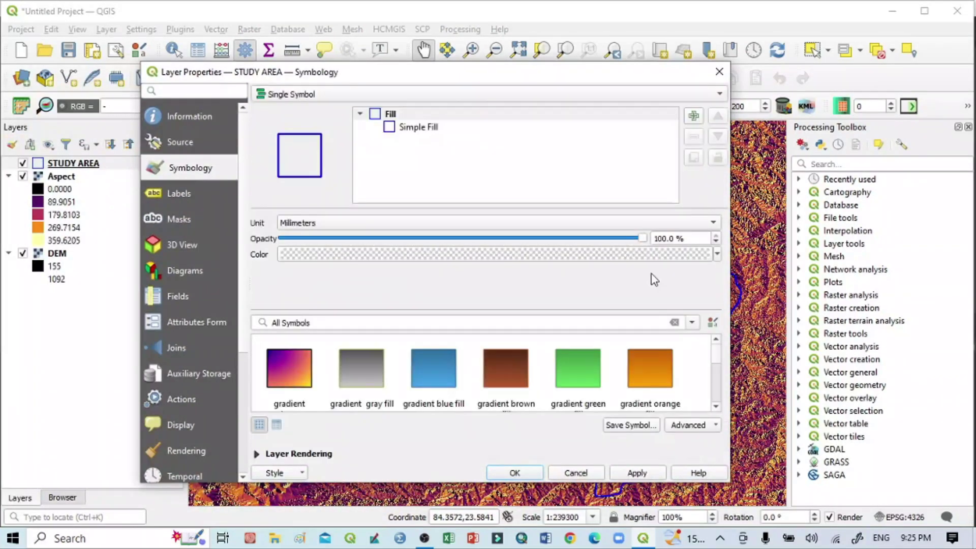
pyautogui.click(413, 128)
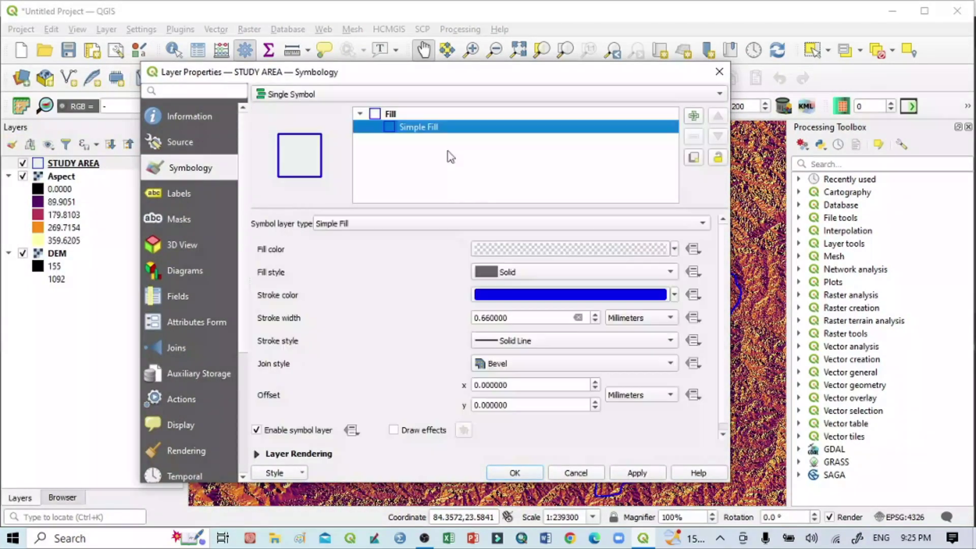
pyautogui.click(673, 295)
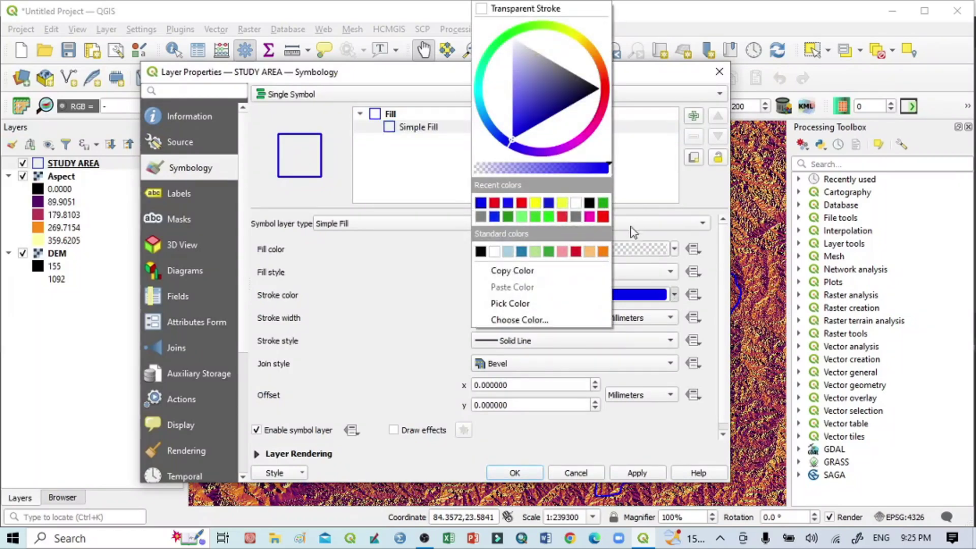
pyautogui.click(603, 217)
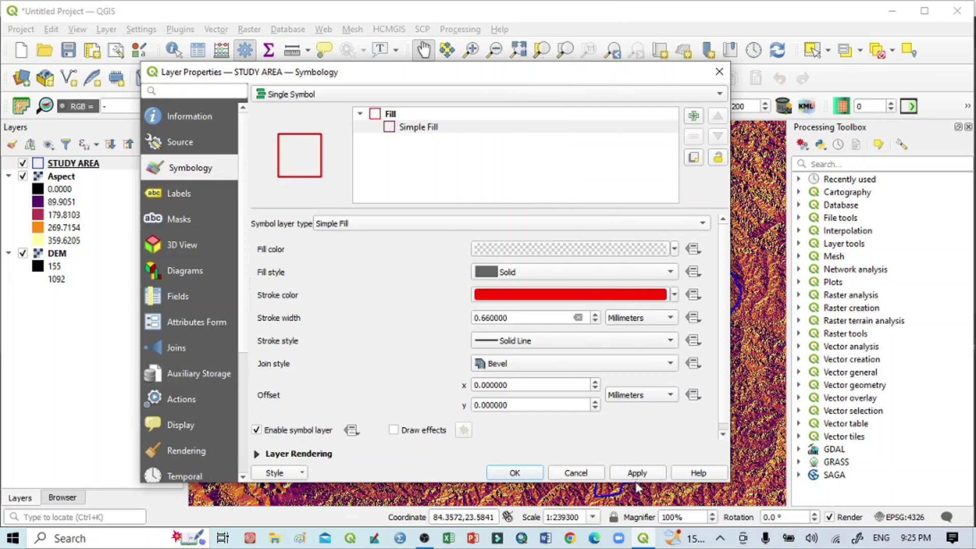
pyautogui.click(513, 471)
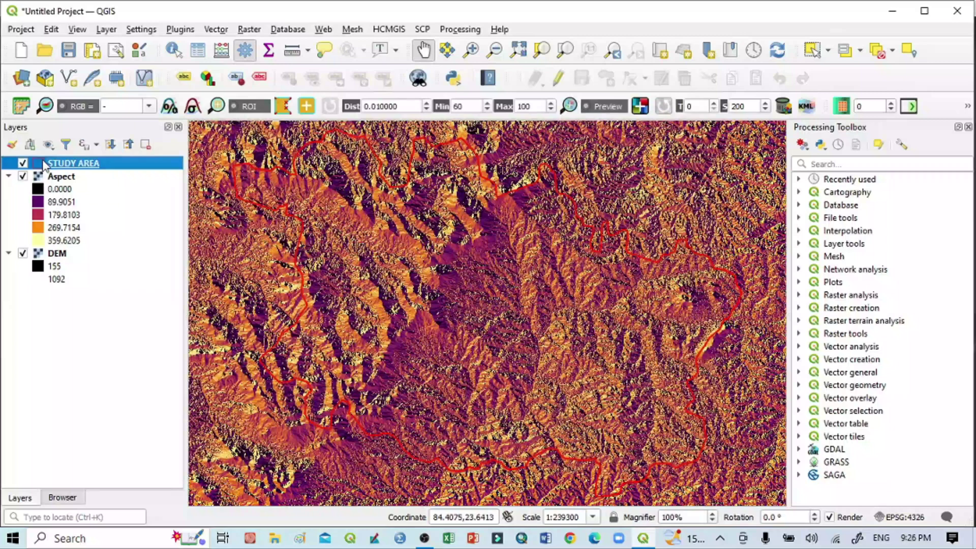
# Change the STUDY AREA outline colour to black and apply it
pyautogui.doubleClick(43, 166)
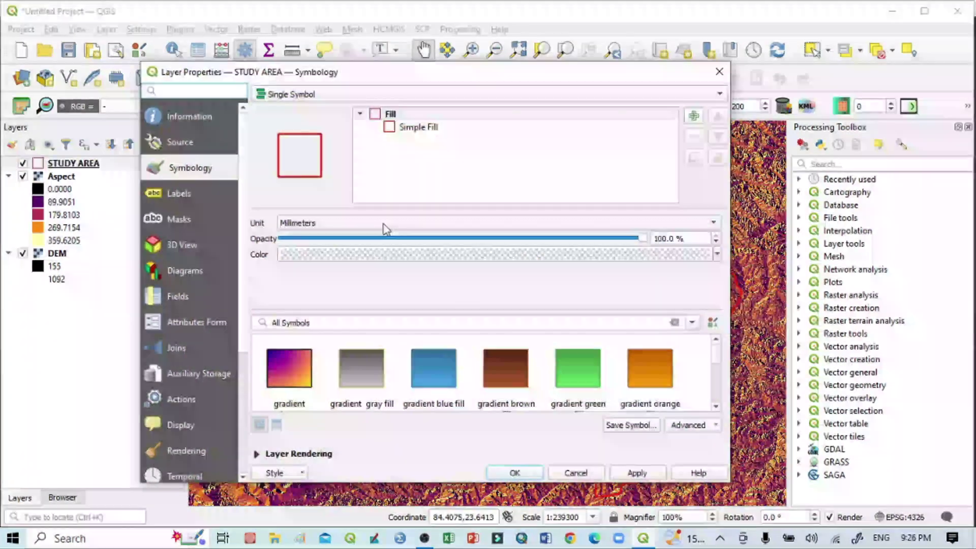
pyautogui.click(411, 128)
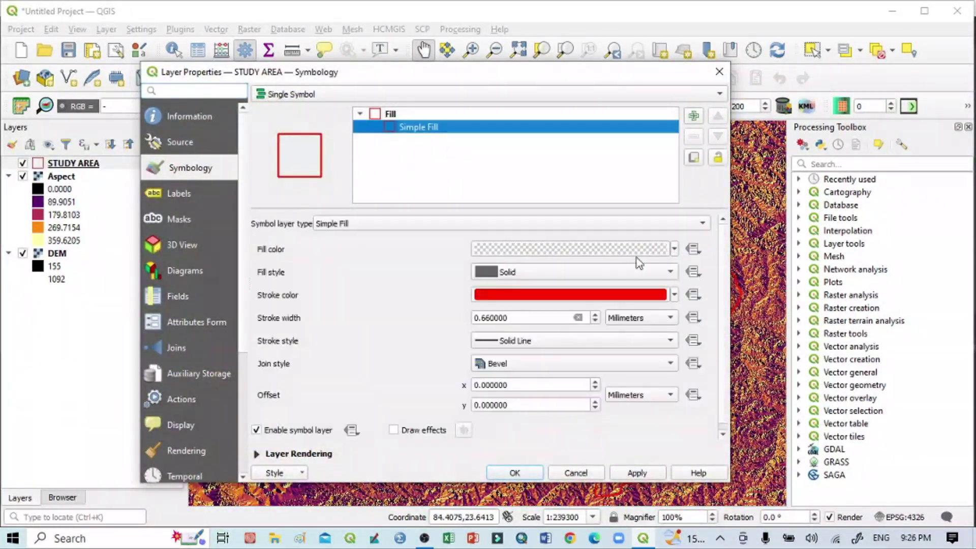
pyautogui.click(674, 293)
pyautogui.click(480, 250)
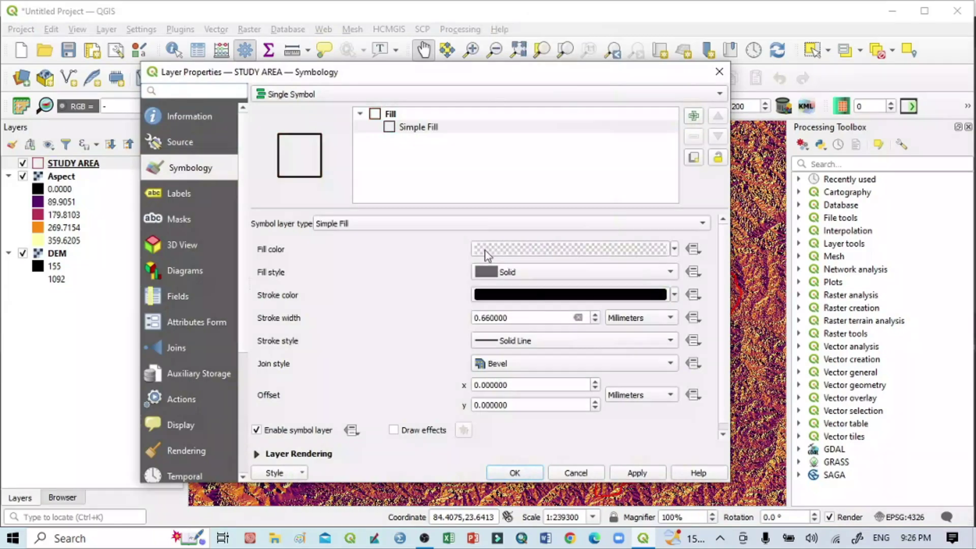
pyautogui.click(642, 473)
pyautogui.click(531, 478)
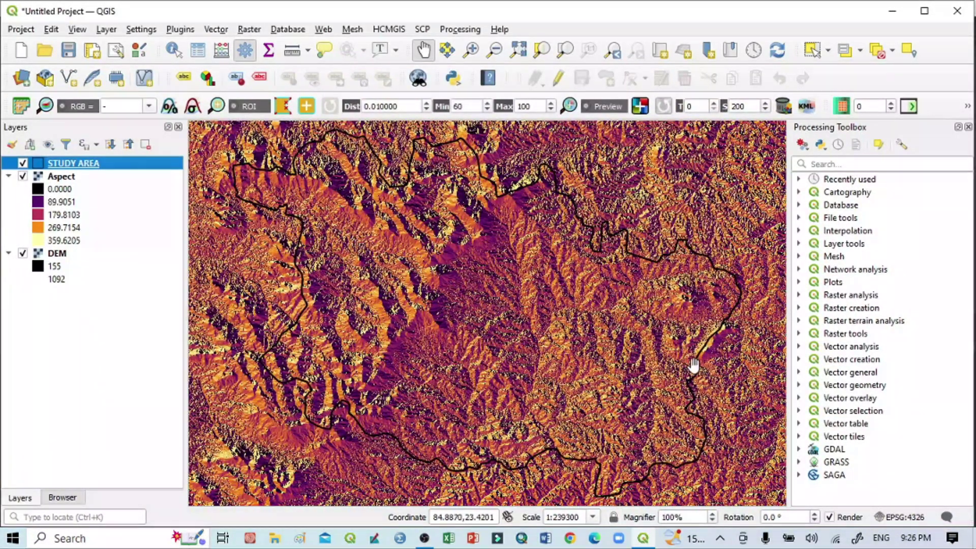
# Zoom to the full Aspect layer and launch Raster > Extraction > Clip Raster by Mask Layer
pyautogui.rightClick(59, 179)
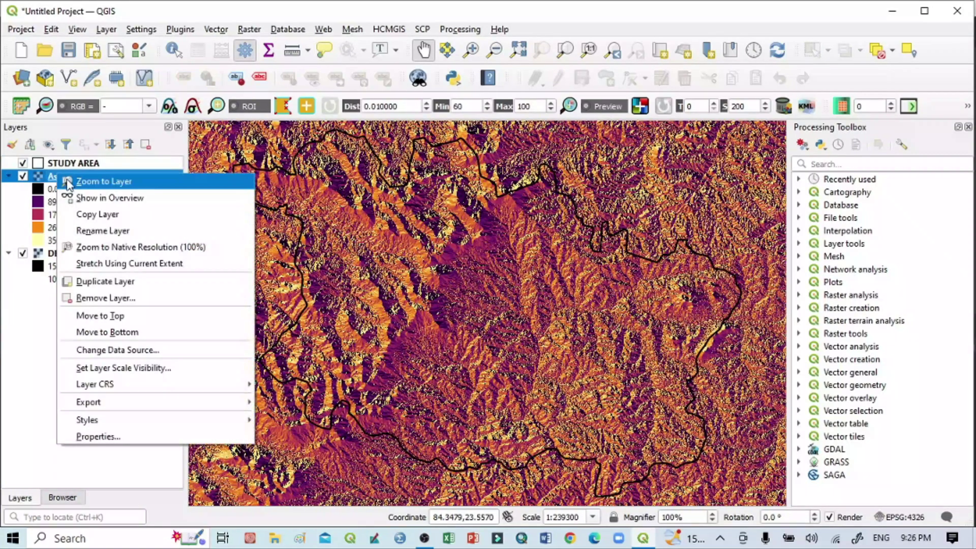
pyautogui.click(89, 181)
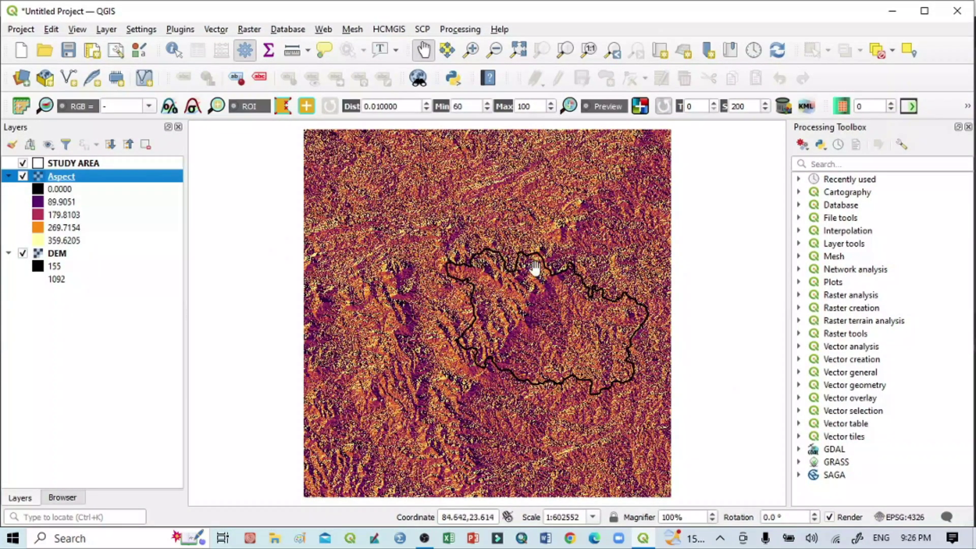
pyautogui.click(243, 29)
pyautogui.moveTo(312, 150)
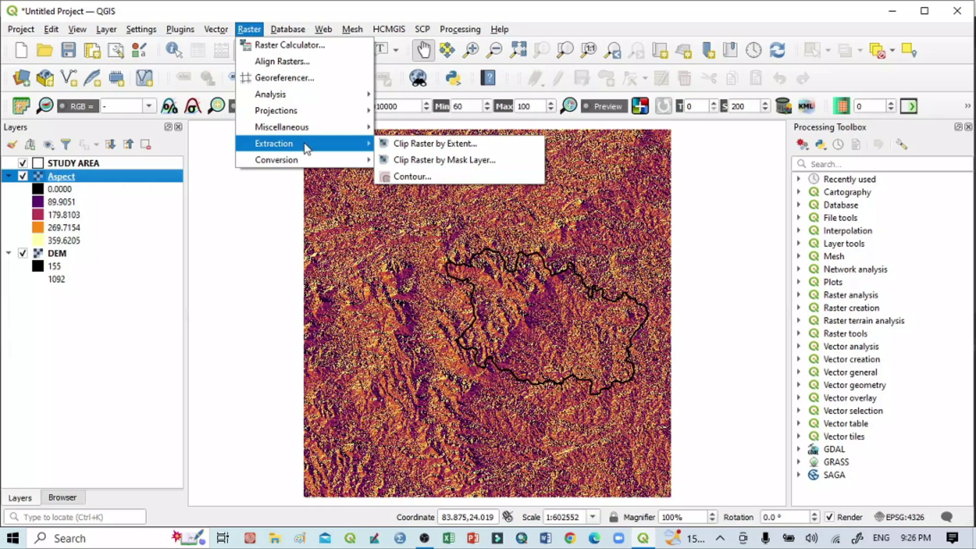
pyautogui.click(473, 160)
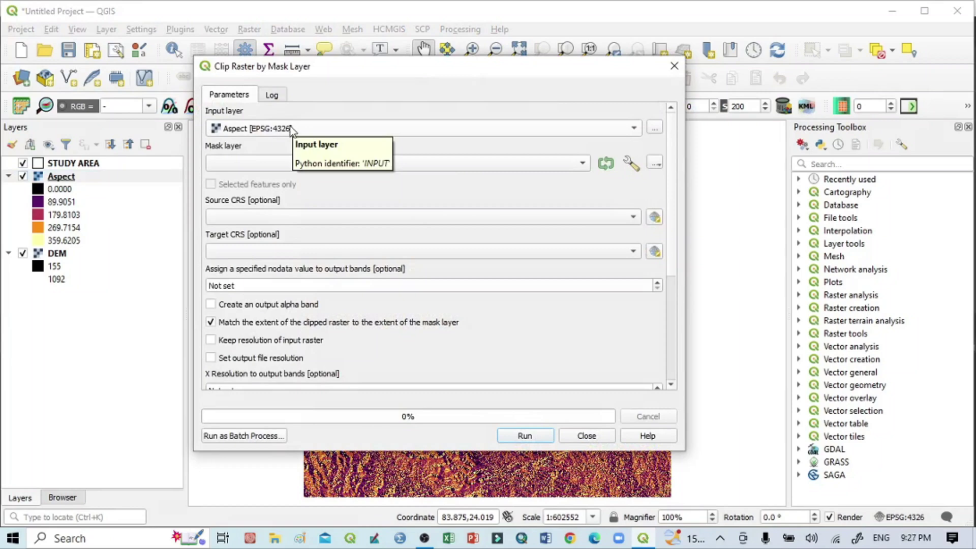
# Clip the DEM using the STUDY AREA mask with a nodata value of 0
pyautogui.click(284, 128)
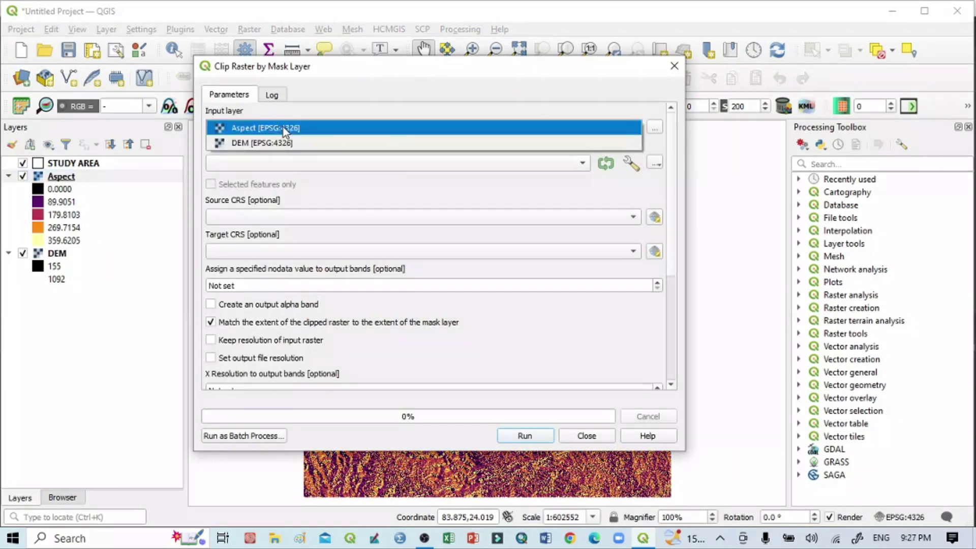
pyautogui.click(248, 144)
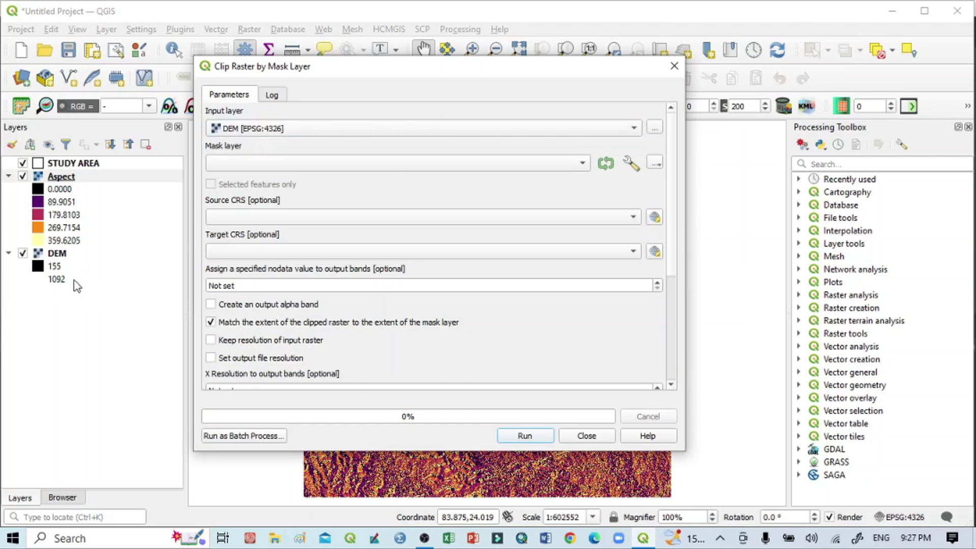
pyautogui.click(327, 163)
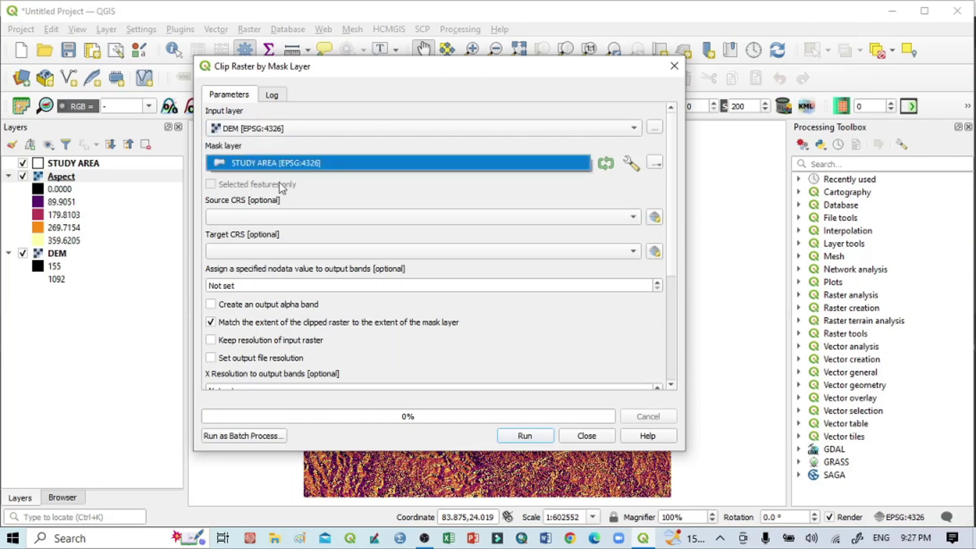
pyautogui.click(260, 163)
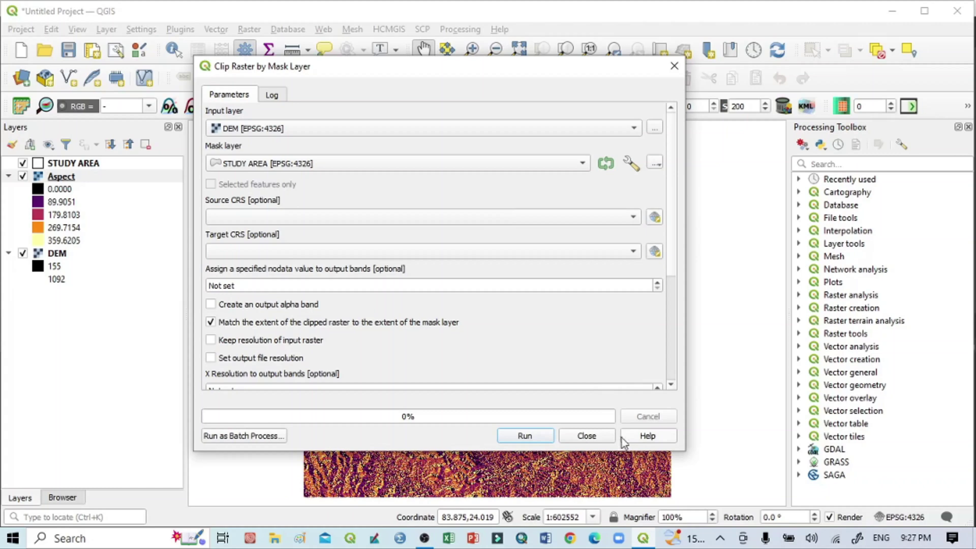
pyautogui.moveTo(669, 266); pyautogui.dragTo(671, 378)
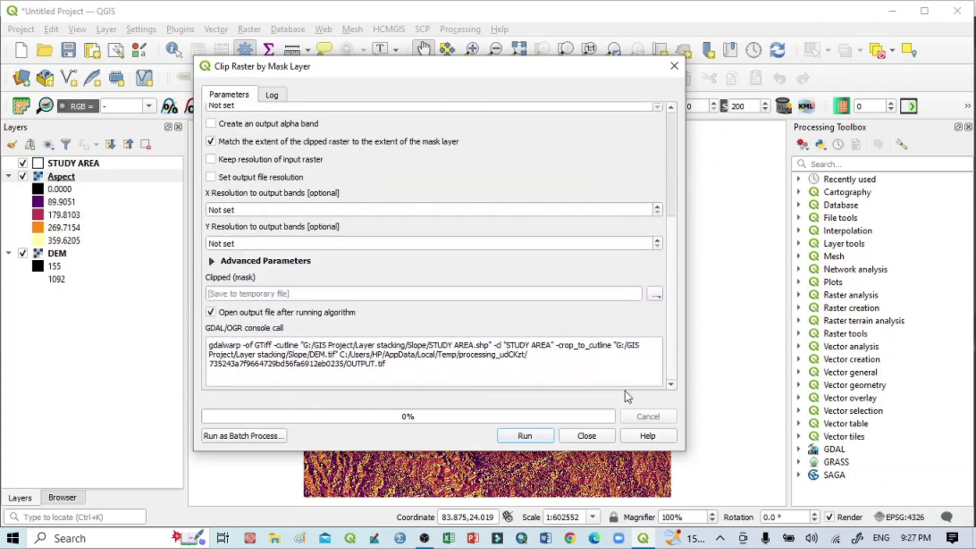
pyautogui.click(671, 209)
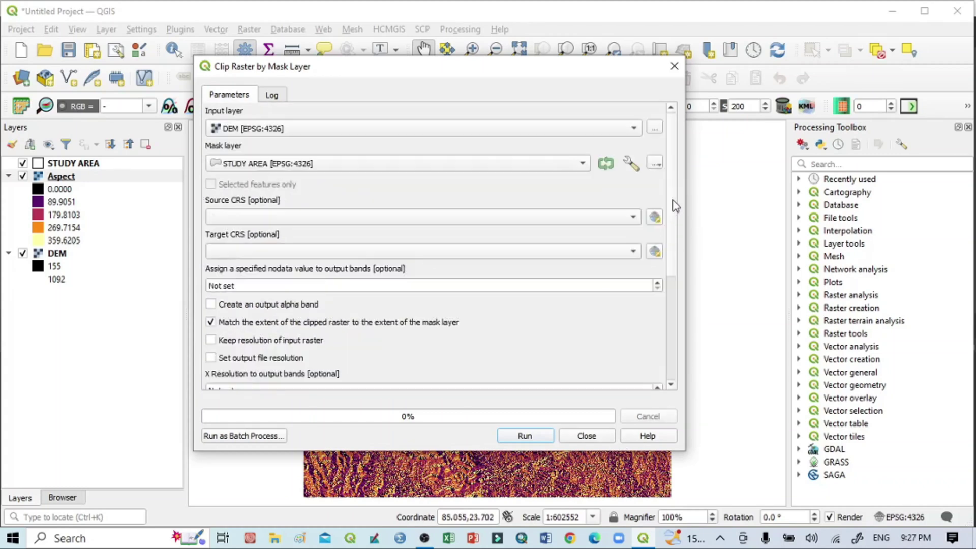
pyautogui.click(261, 284)
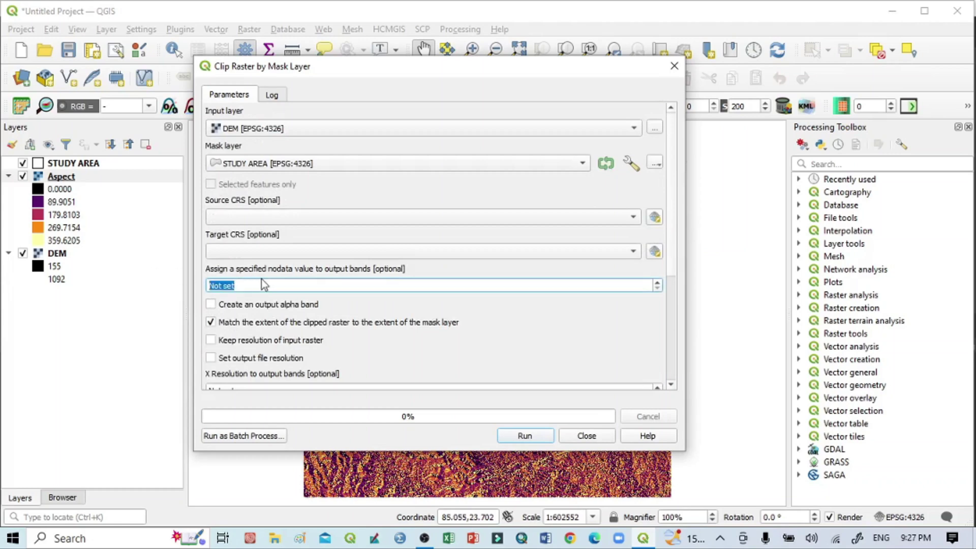
pyautogui.write('0')
# Save the clipped raster output to a file named study_dem.tif
pyautogui.moveTo(672, 261); pyautogui.dragTo(687, 413)
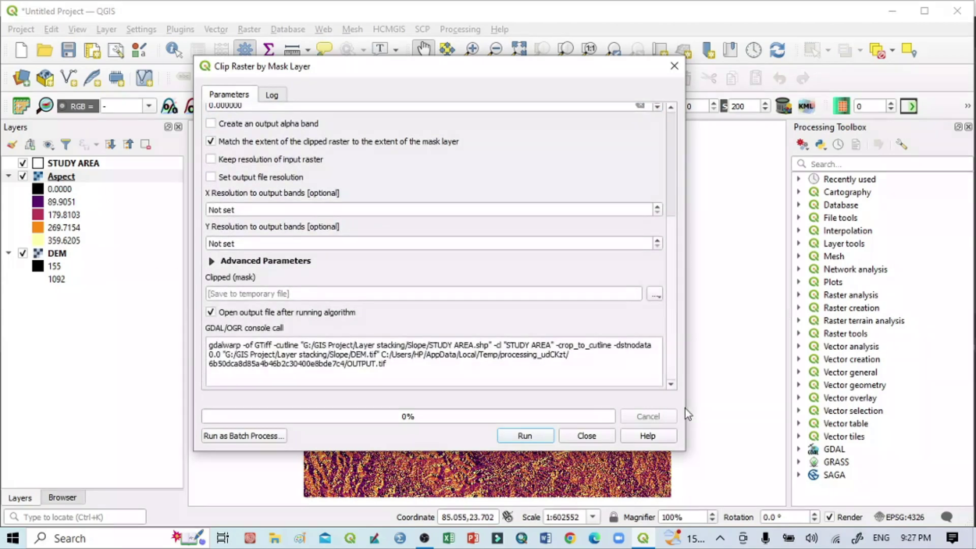
pyautogui.click(657, 295)
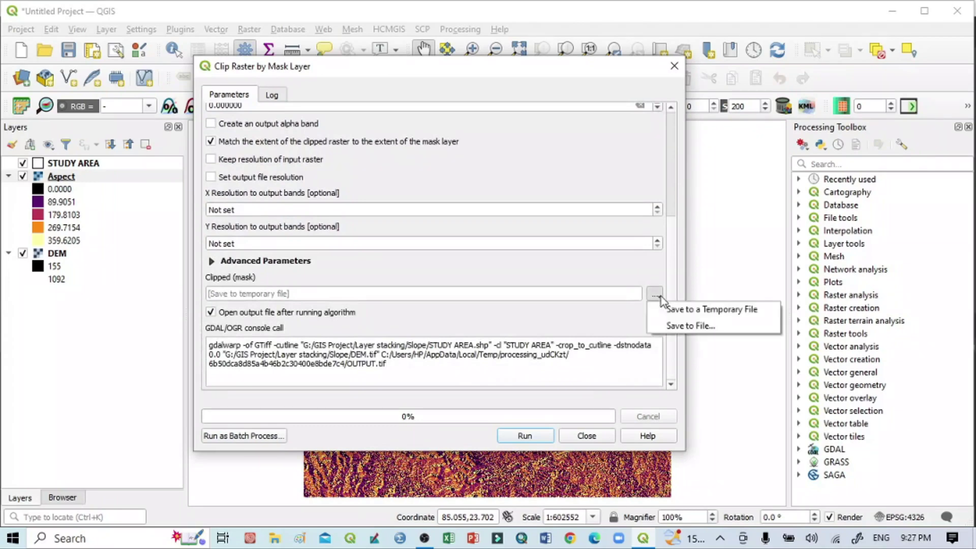
pyautogui.click(678, 323)
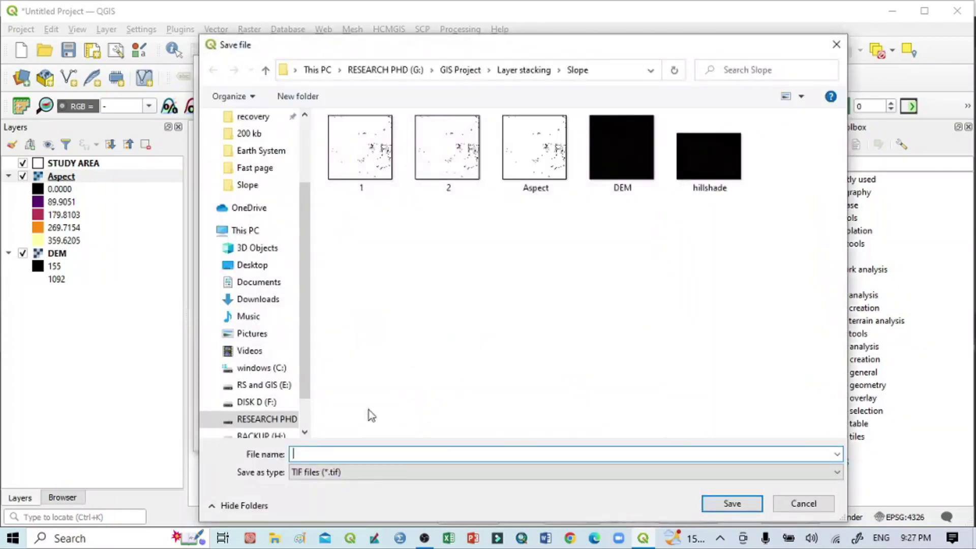
pyautogui.write('stu')
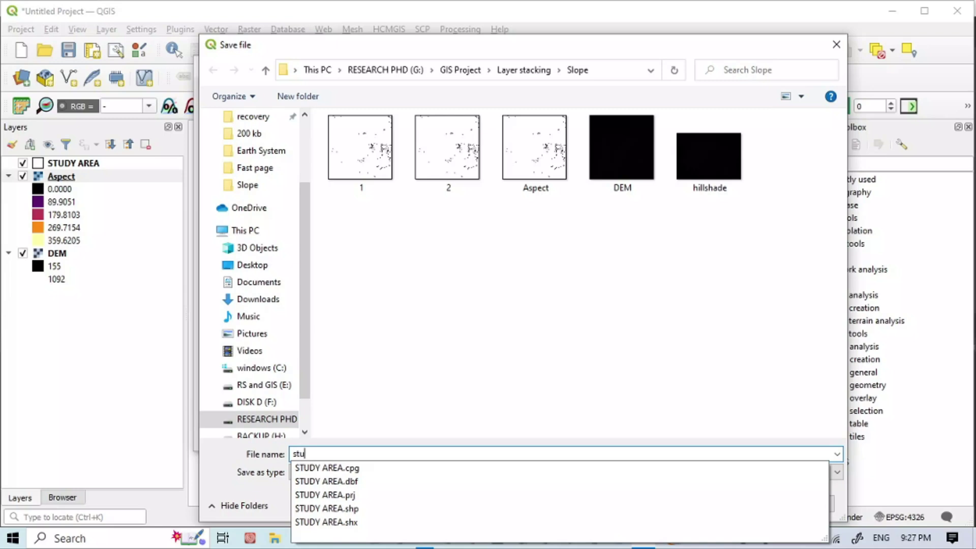
pyautogui.write('dy_d')
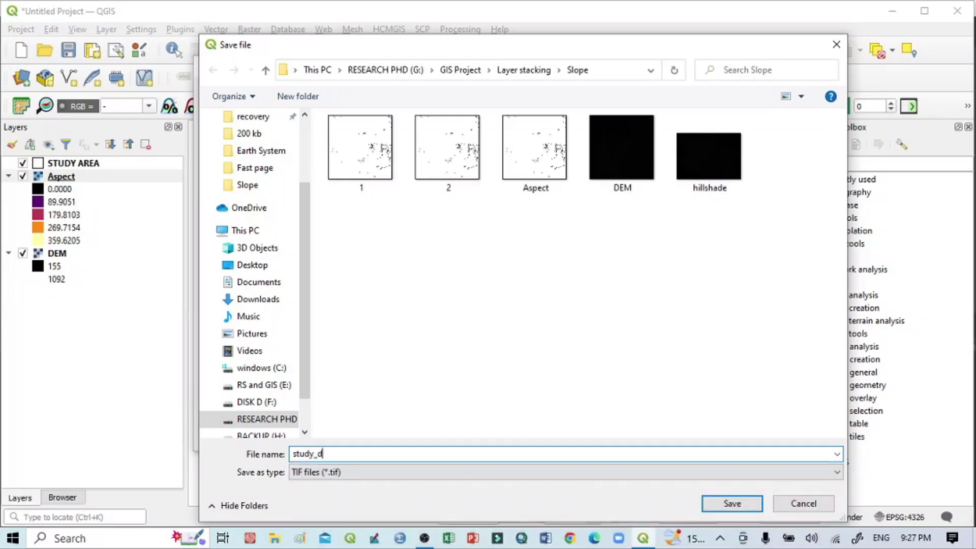
pyautogui.write('em.tif')
pyautogui.click(732, 503)
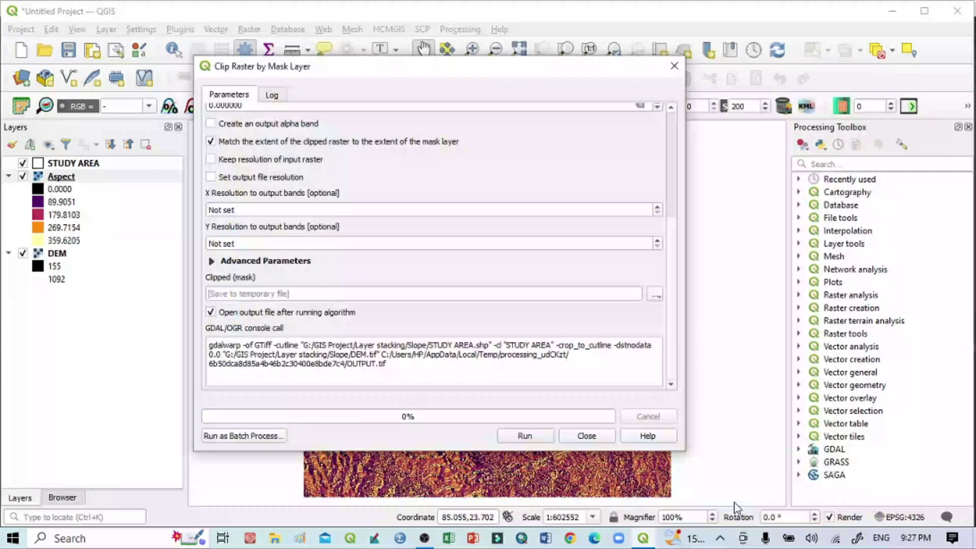
# Run the clip to create study_dem, hide the DEM and Aspect layers, and zoom to study_dem
pyautogui.click(539, 439)
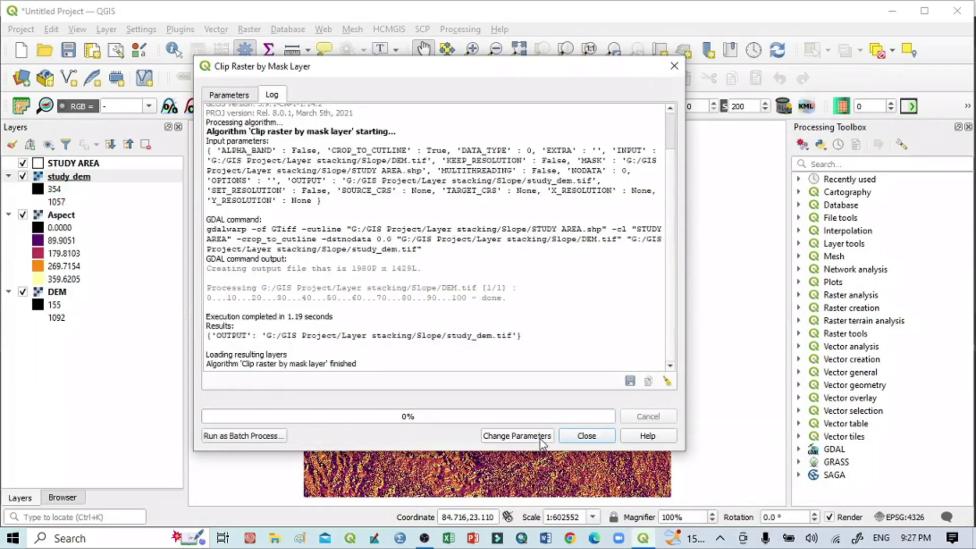
pyautogui.click(586, 436)
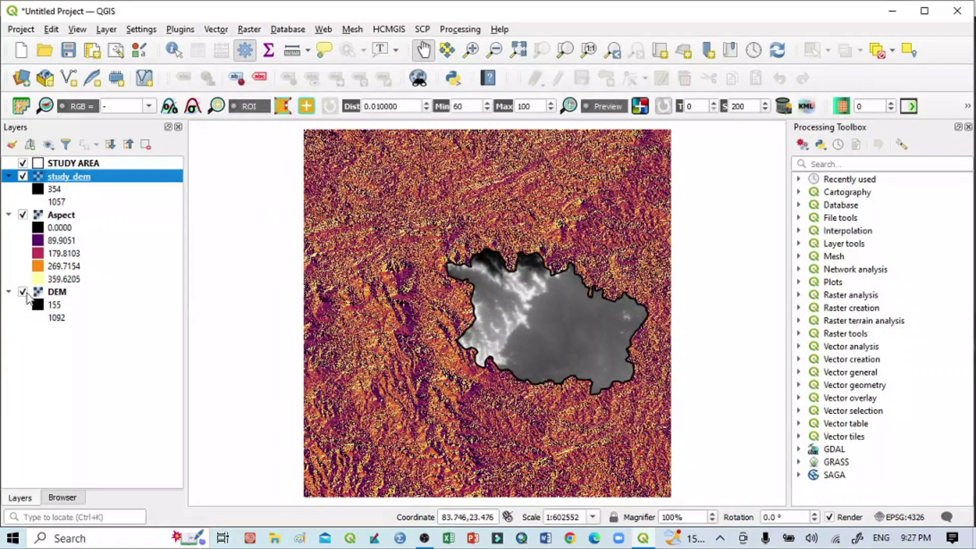
pyautogui.click(23, 292)
pyautogui.click(22, 215)
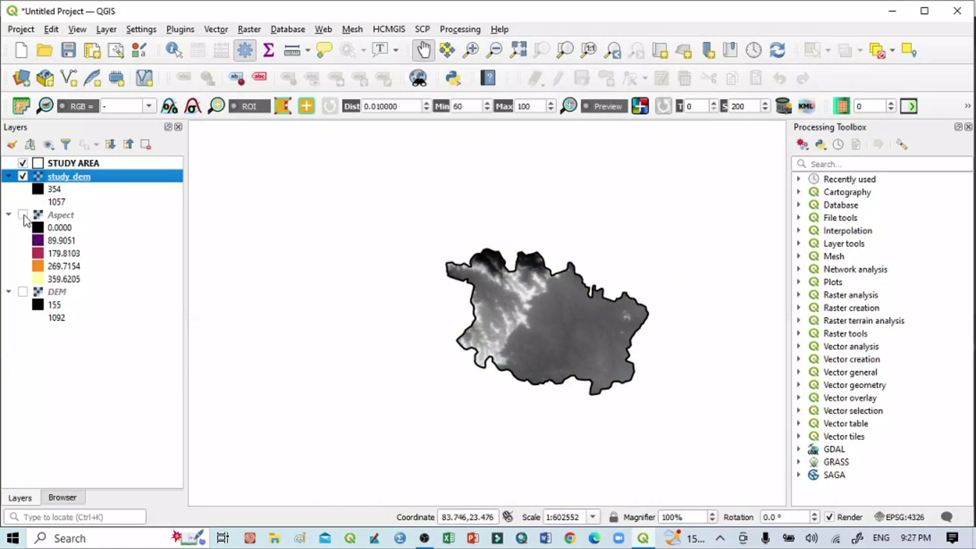
pyautogui.rightClick(84, 179)
pyautogui.click(96, 180)
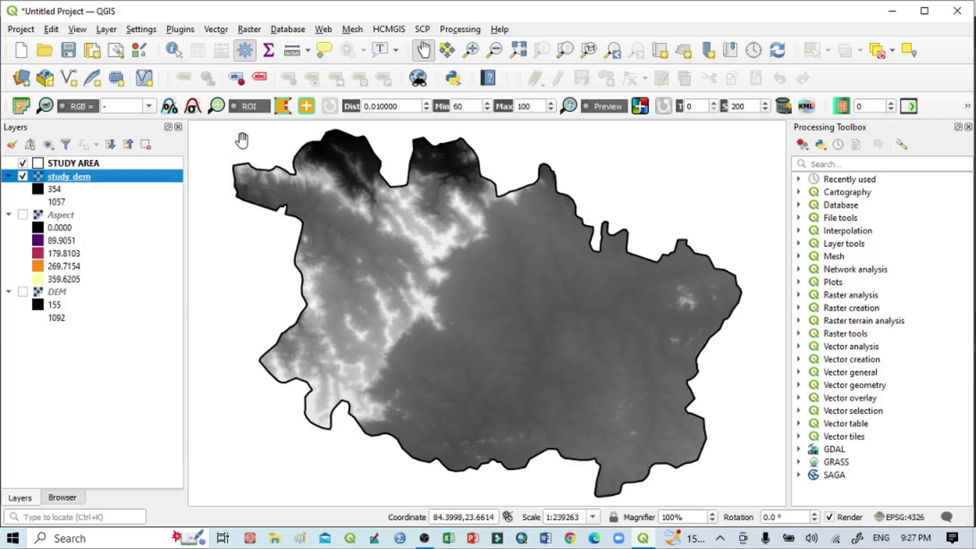
# Open the Raster Analysis Aspect tool with study_dem as the input layer
pyautogui.click(248, 32)
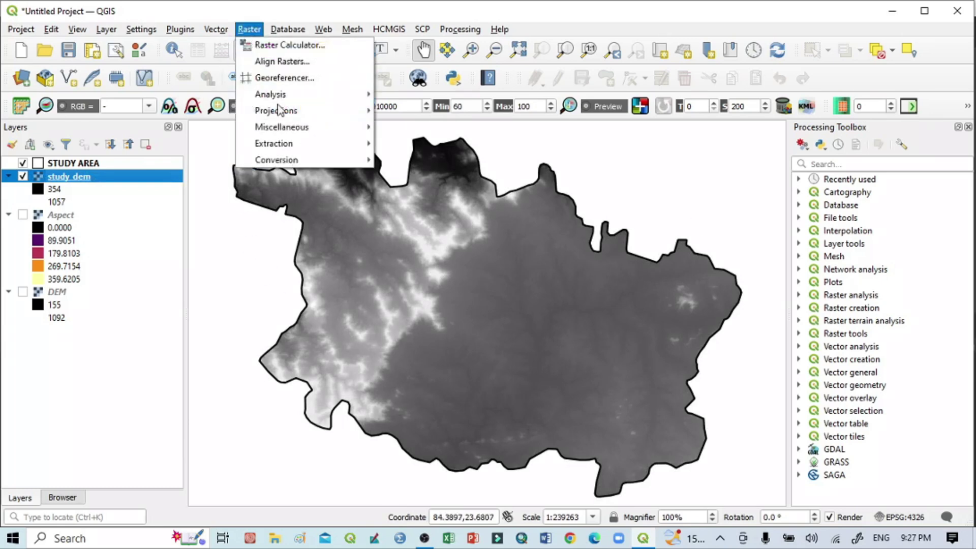
pyautogui.moveTo(300, 98)
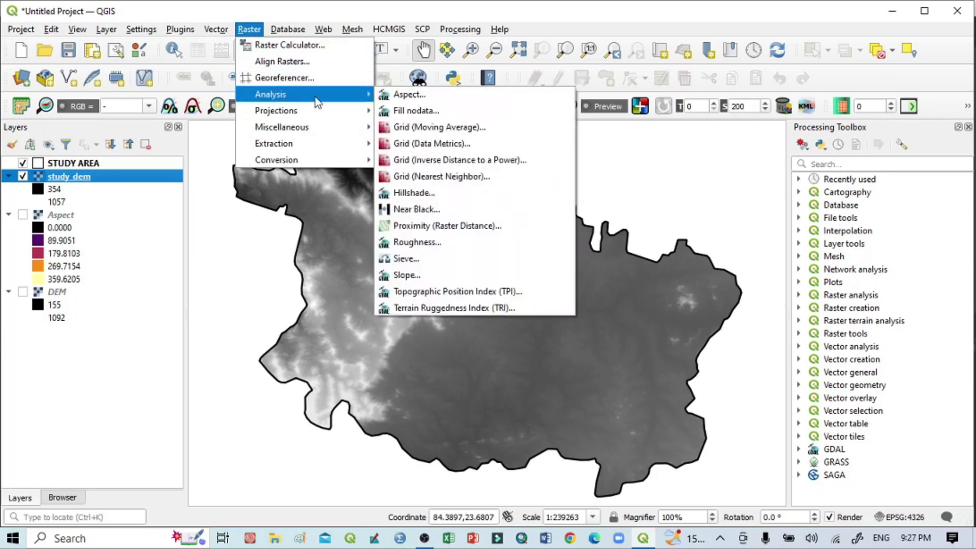
pyautogui.click(414, 94)
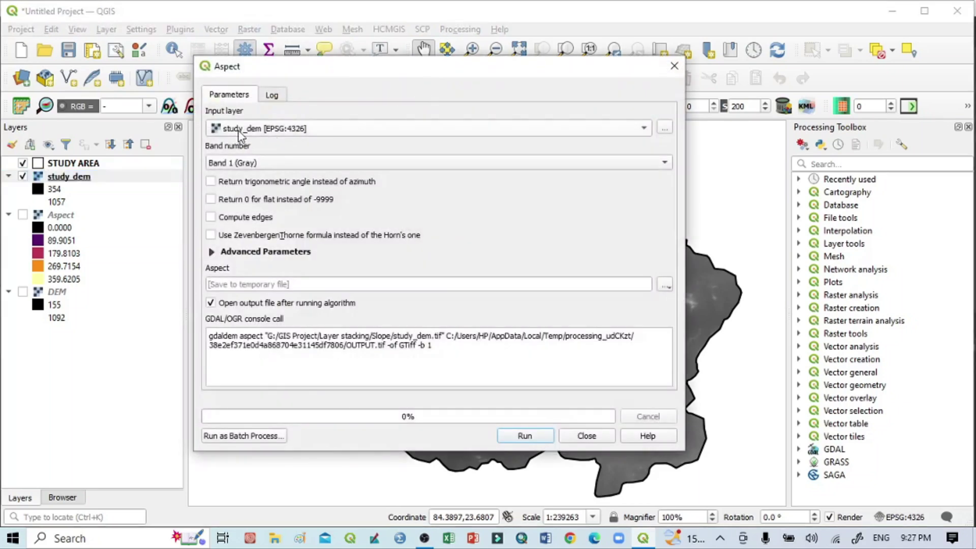
pyautogui.click(268, 135)
pyautogui.click(262, 129)
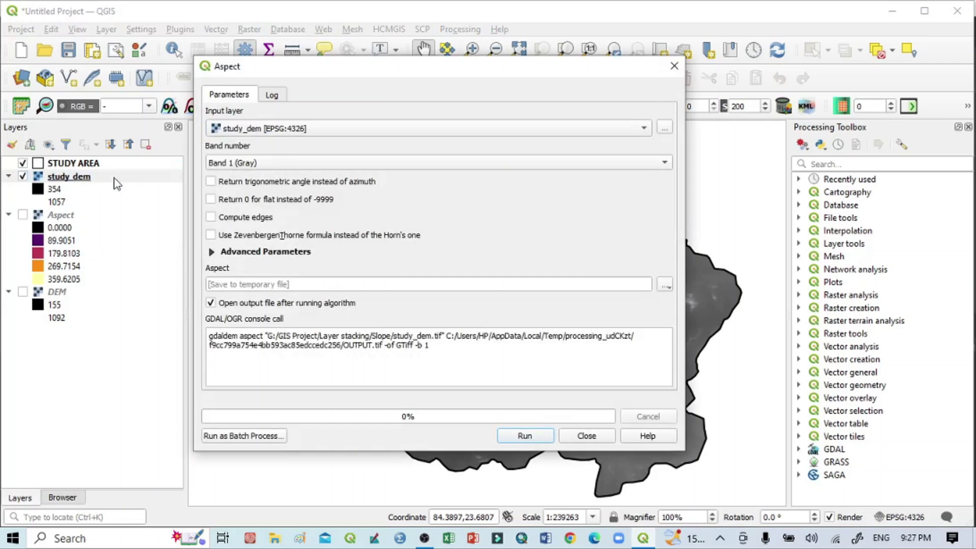
# Save the aspect output to Aspect_study_area.tif and run the calculation
pyautogui.click(664, 284)
pyautogui.click(685, 314)
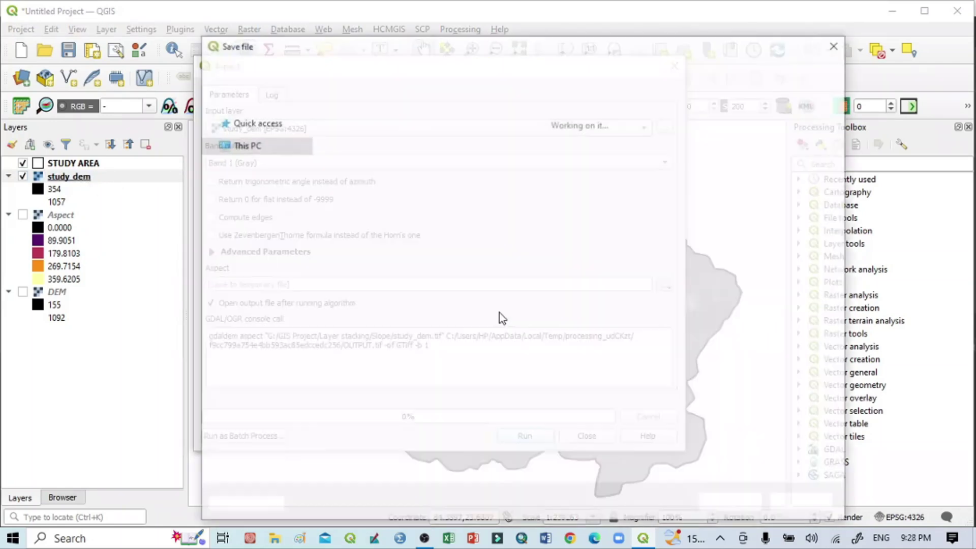
pyautogui.write('A')
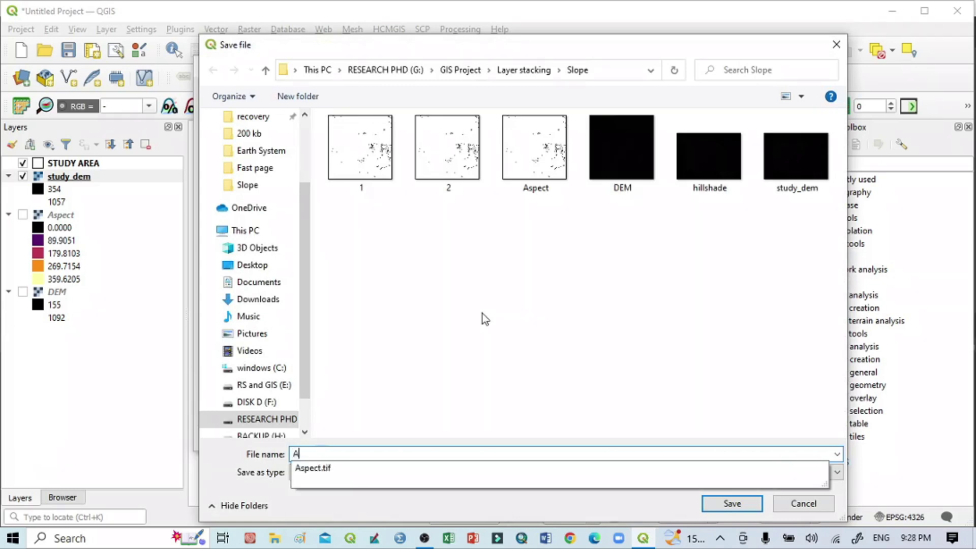
pyautogui.write('spect_study')
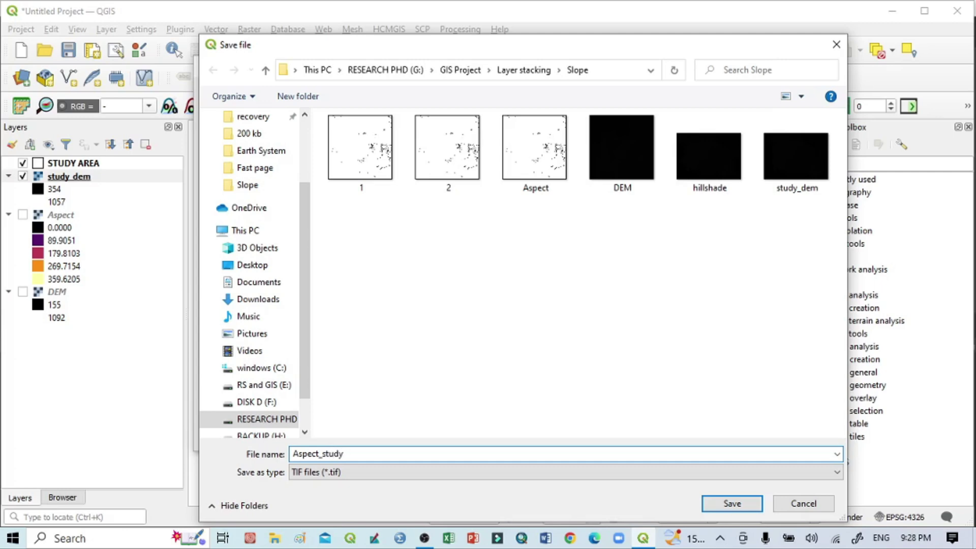
pyautogui.write('_area.tif')
pyautogui.click(728, 499)
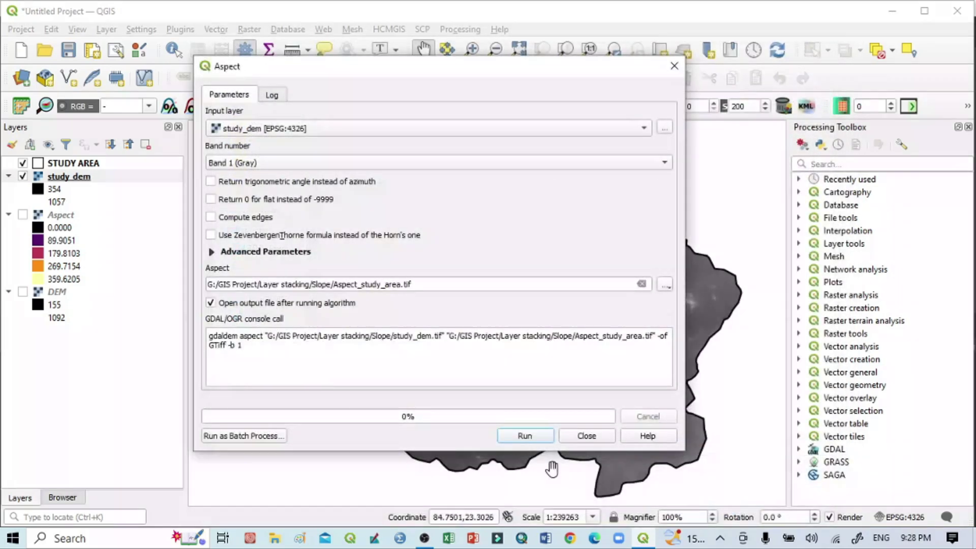
pyautogui.click(524, 436)
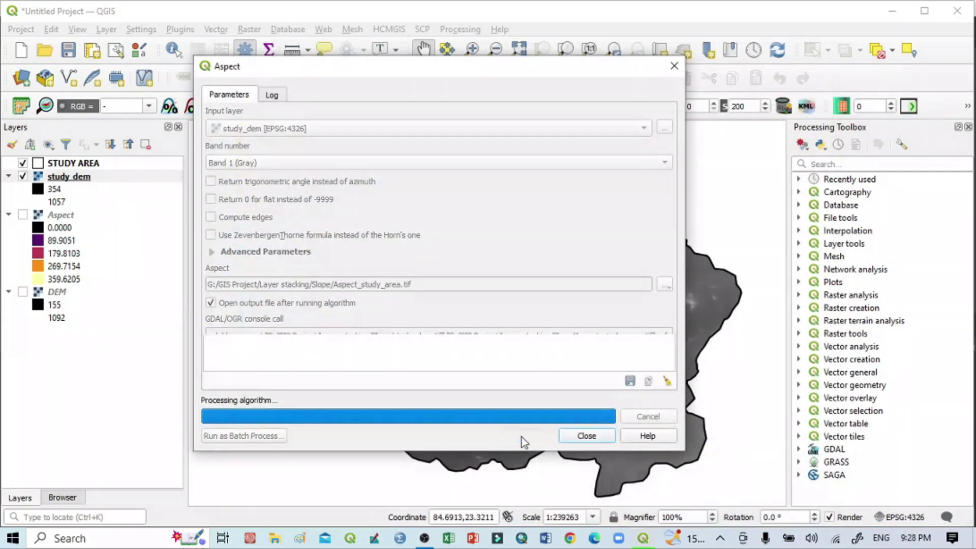
# Close the Aspect dialog to view the Aspect_study_area layer inside the boundary
pyautogui.click(586, 436)
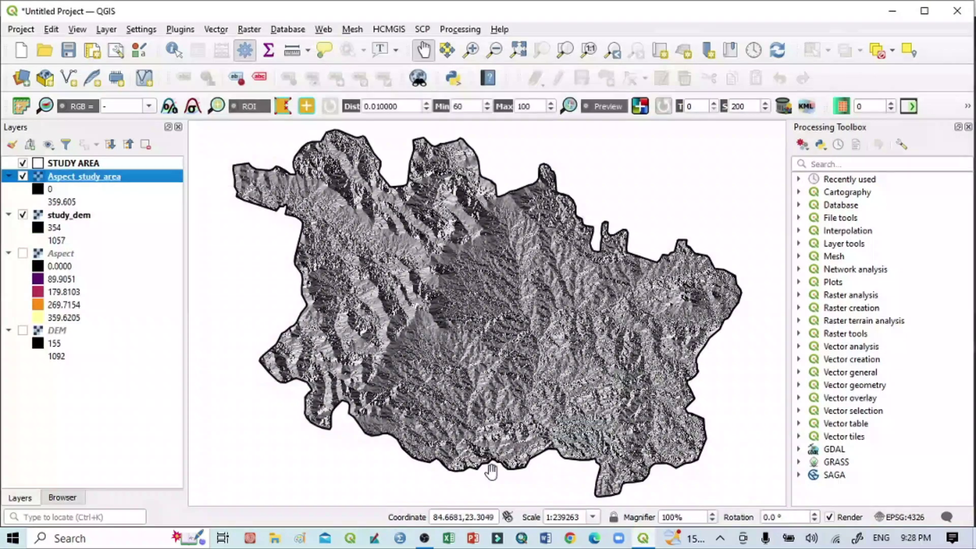